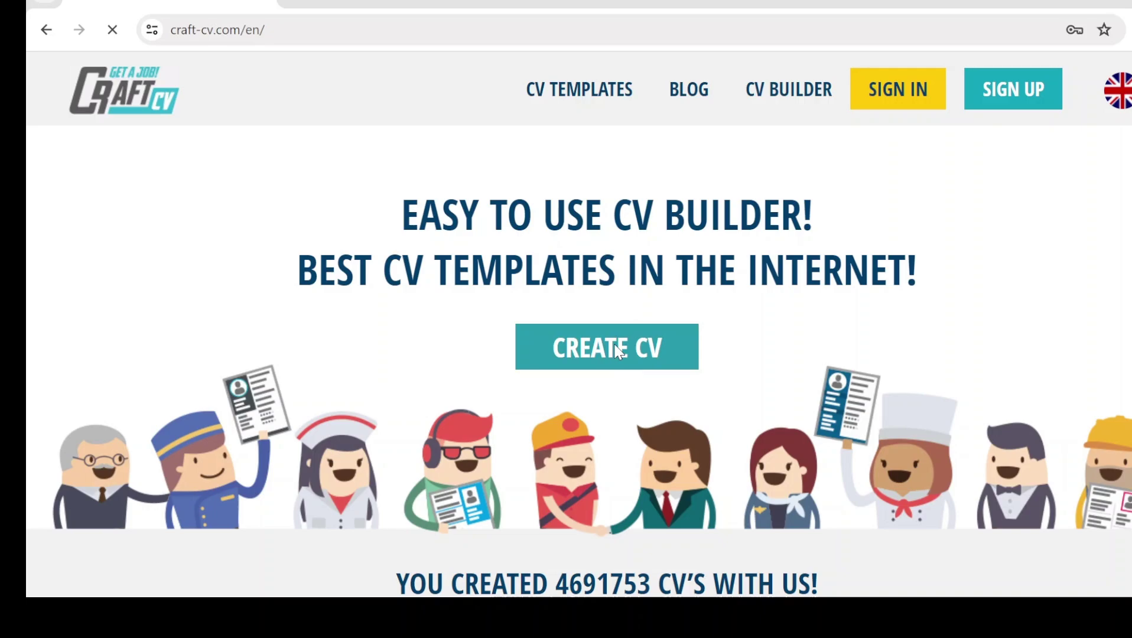
Start creating a new CV and accept the website's cookie notice.
click(617, 350)
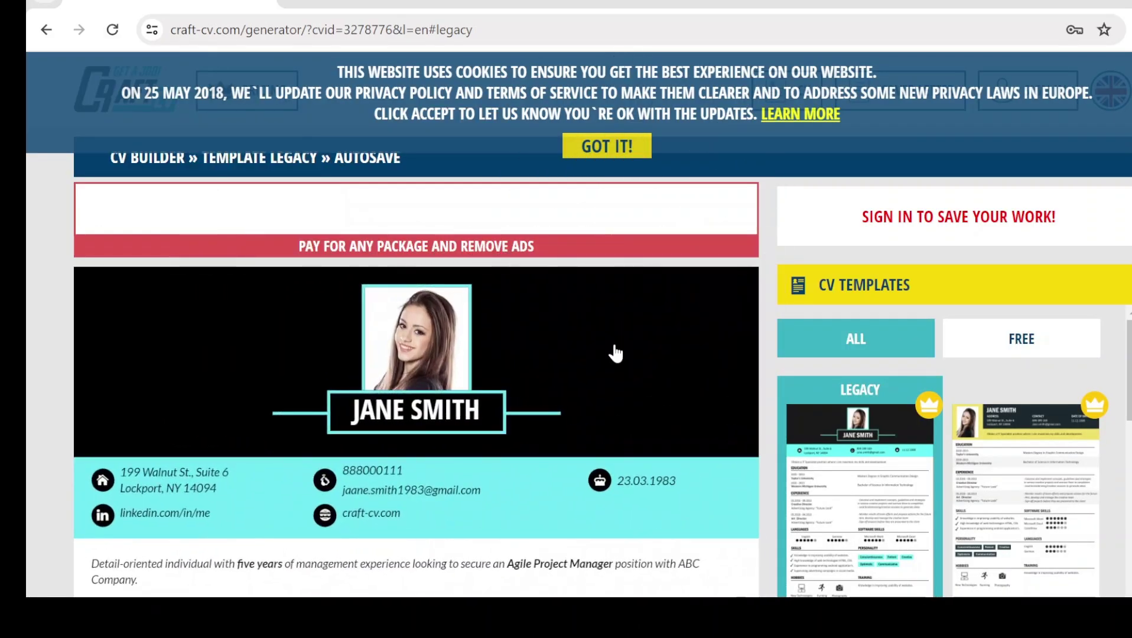
click(607, 146)
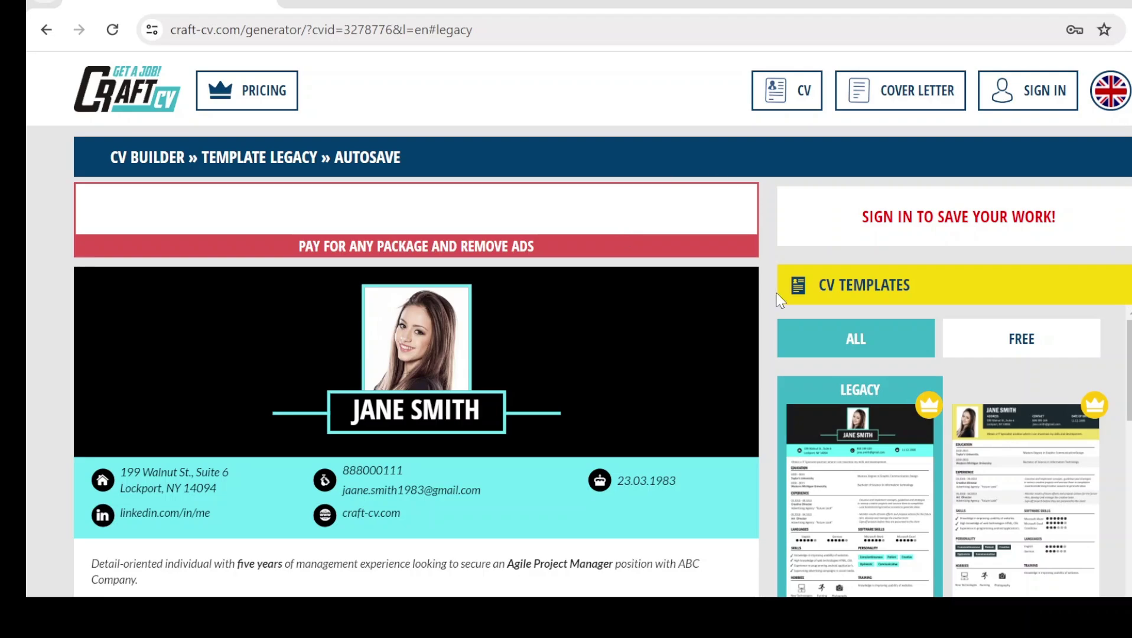
Filter the CV templates to the free ones and apply the Sand template.
scroll(778, 300, down, 1)
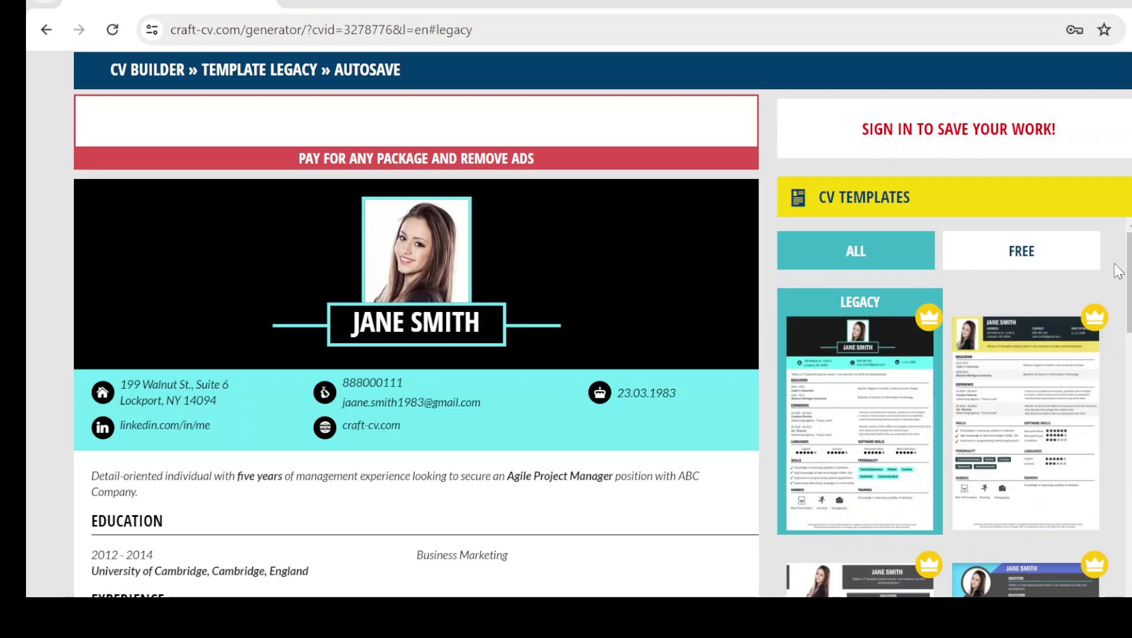
scroll(946, 407, down, 3)
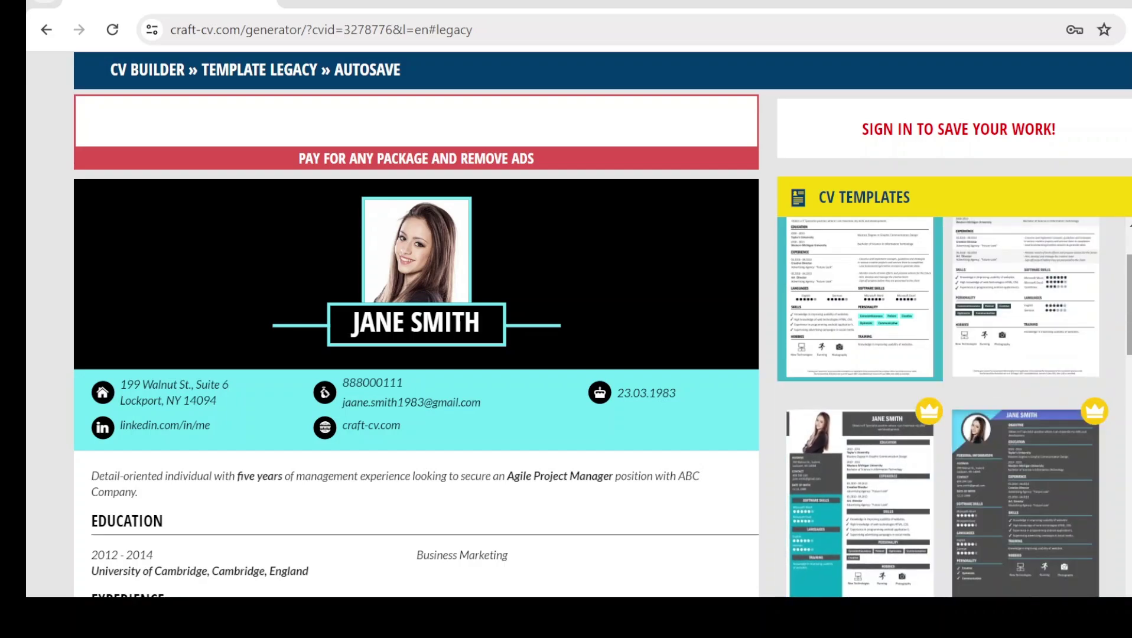
scroll(1025, 269, up, 3)
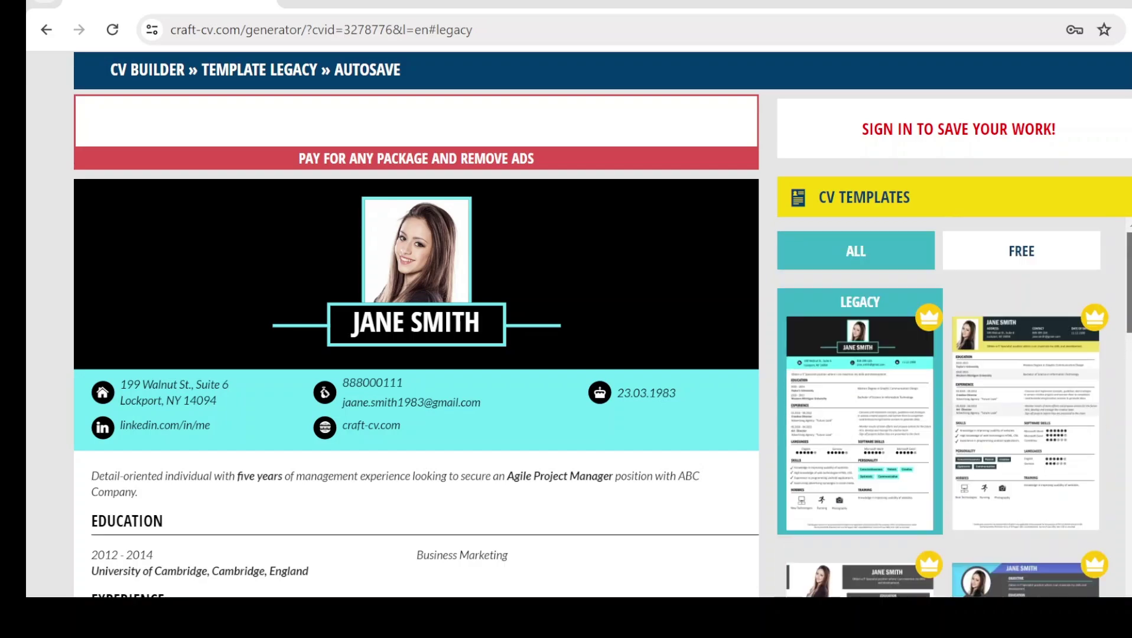
click(1032, 263)
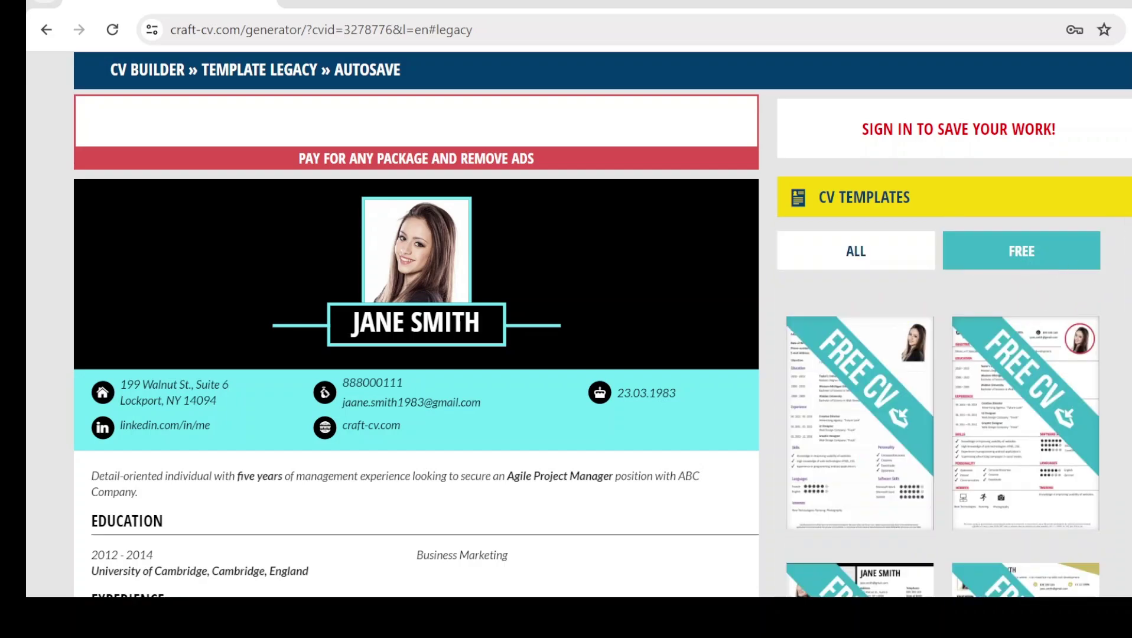
scroll(1032, 263, down, 1)
scroll(602, 324, down, 3)
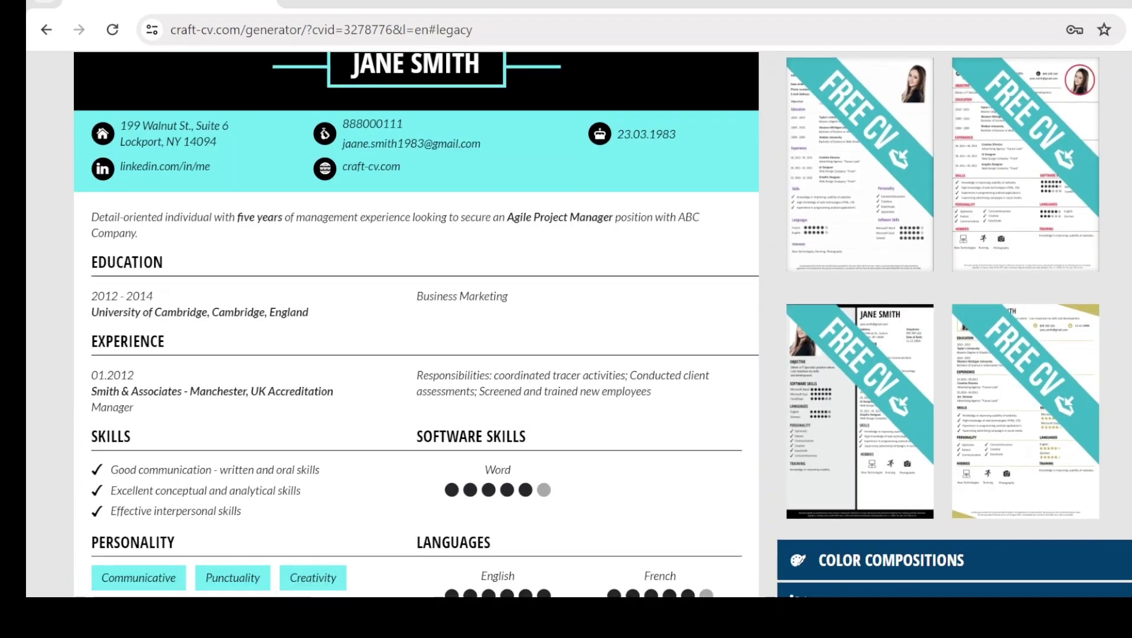
scroll(602, 324, up, 2)
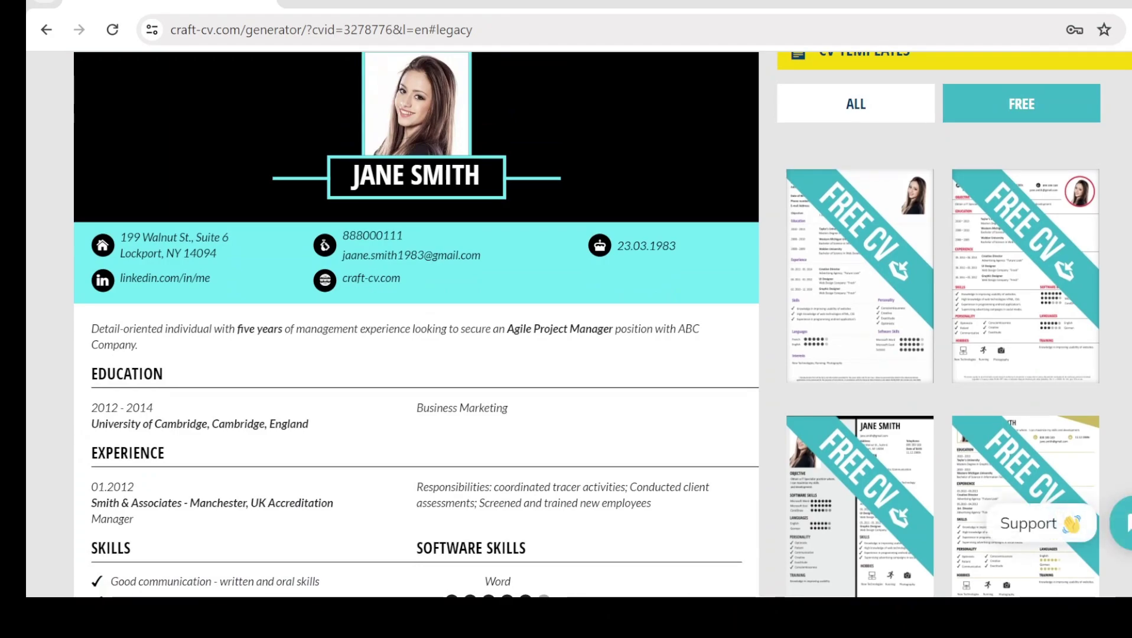
scroll(578, 325, down, 3)
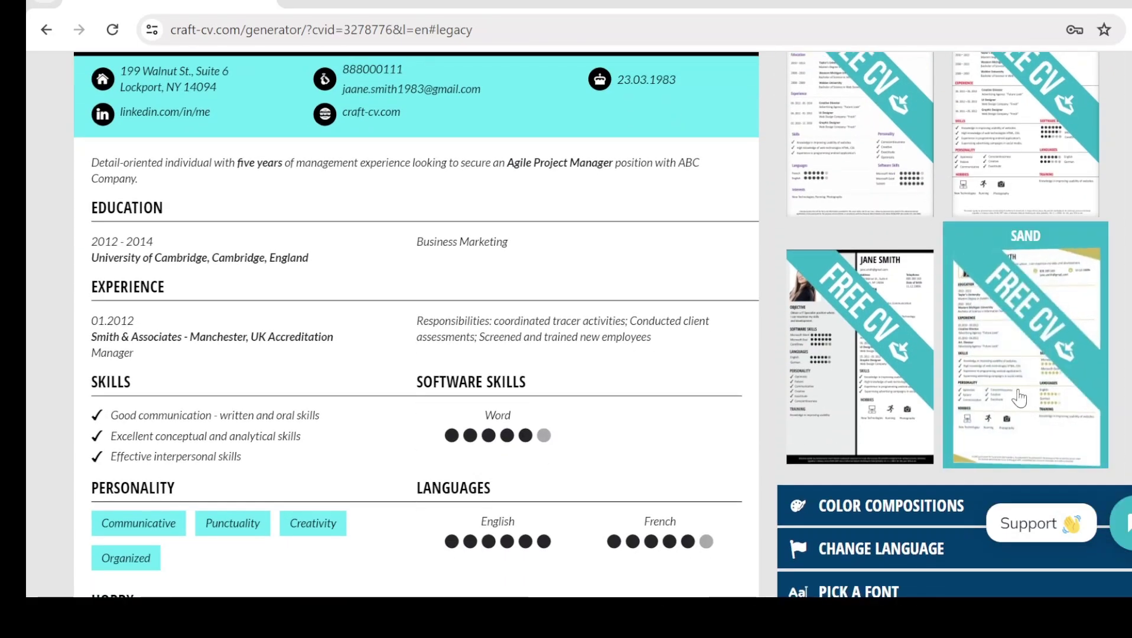
click(1056, 310)
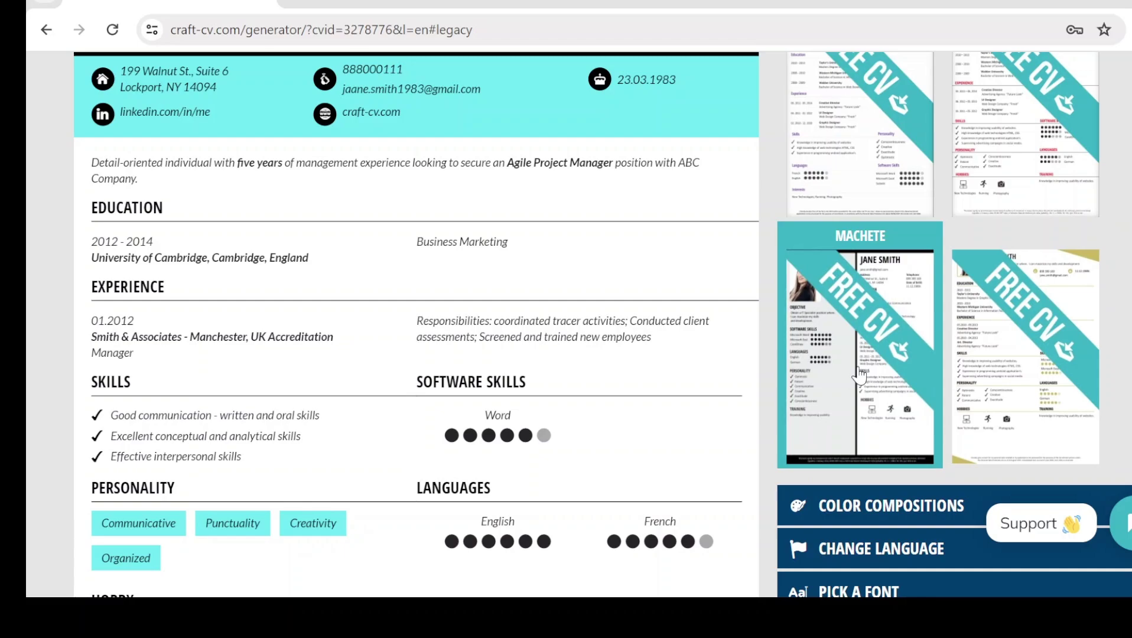
scroll(859, 373, up, 2)
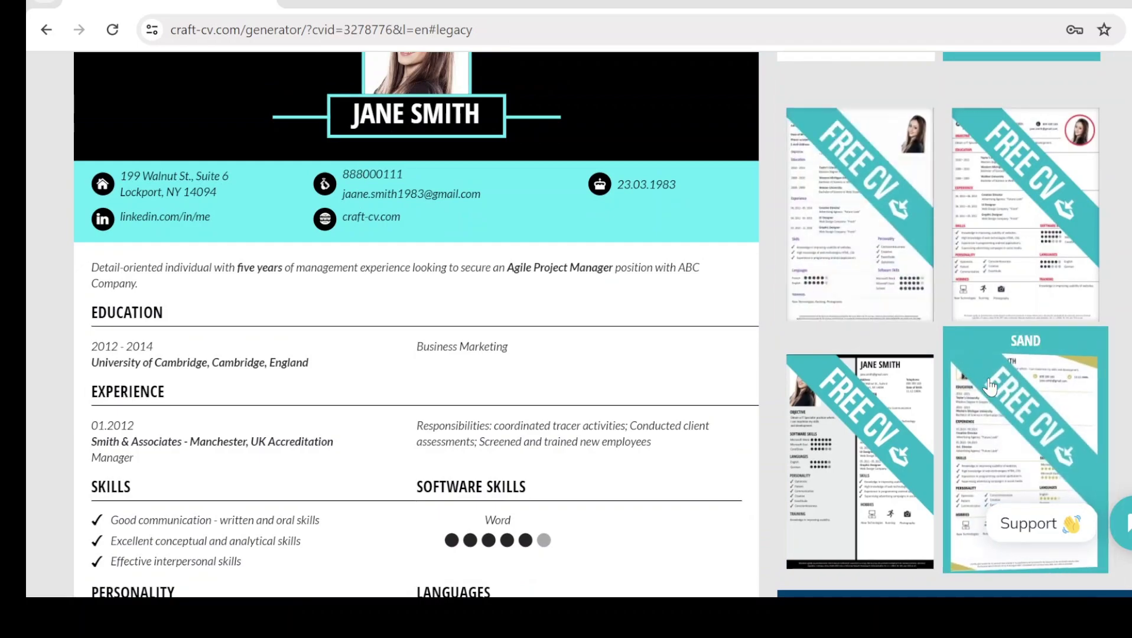
click(992, 449)
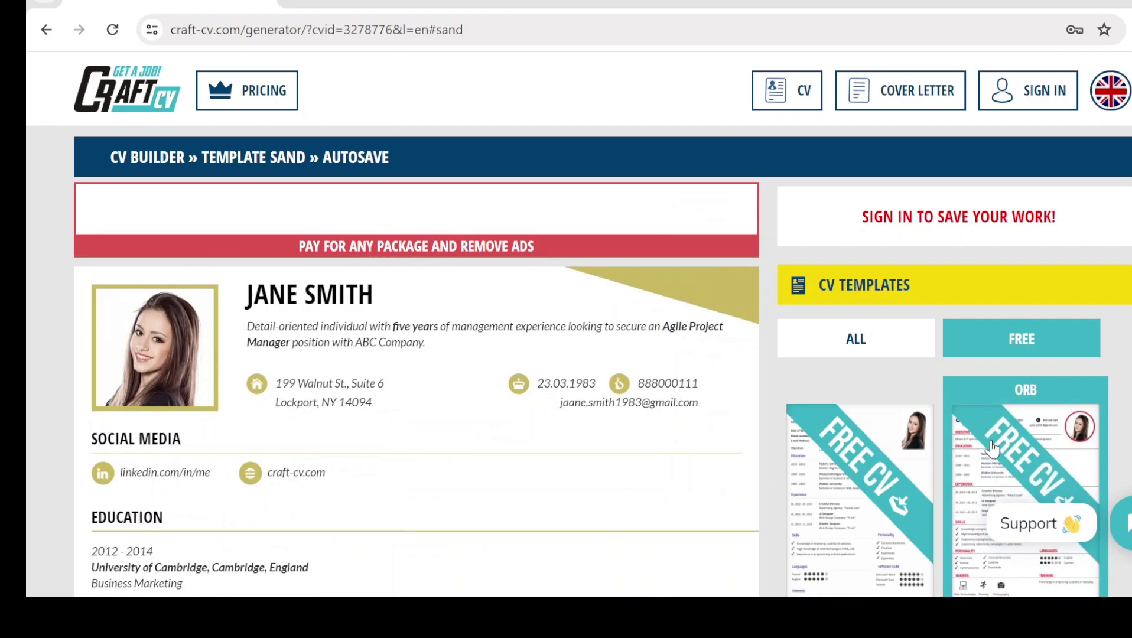
Try the Slate Blue, Medium Turquoise and Fire Brick color compositions on the CV and return to Moccasin.
scroll(992, 449, down, 1)
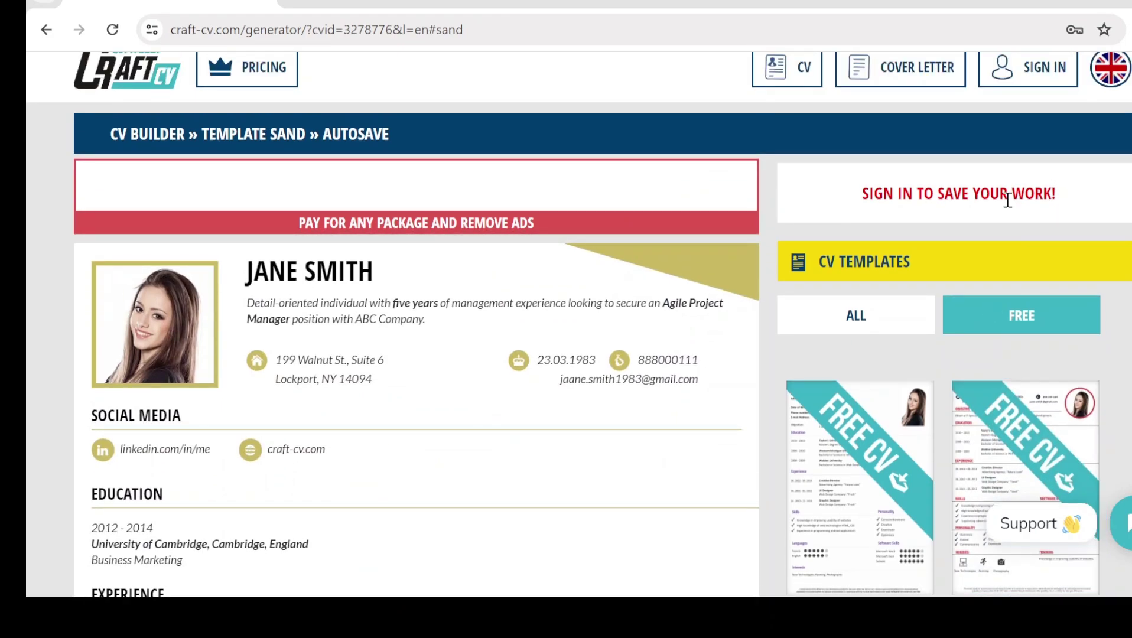
scroll(768, 248, down, 2)
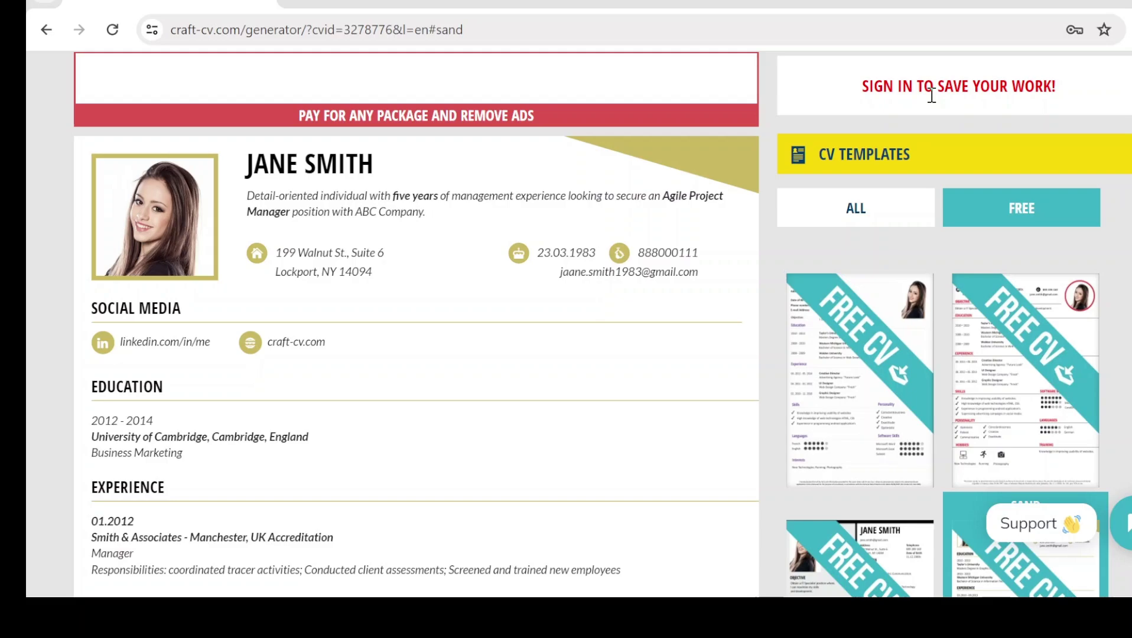
scroll(931, 96, down, 4)
scroll(931, 95, up, 1)
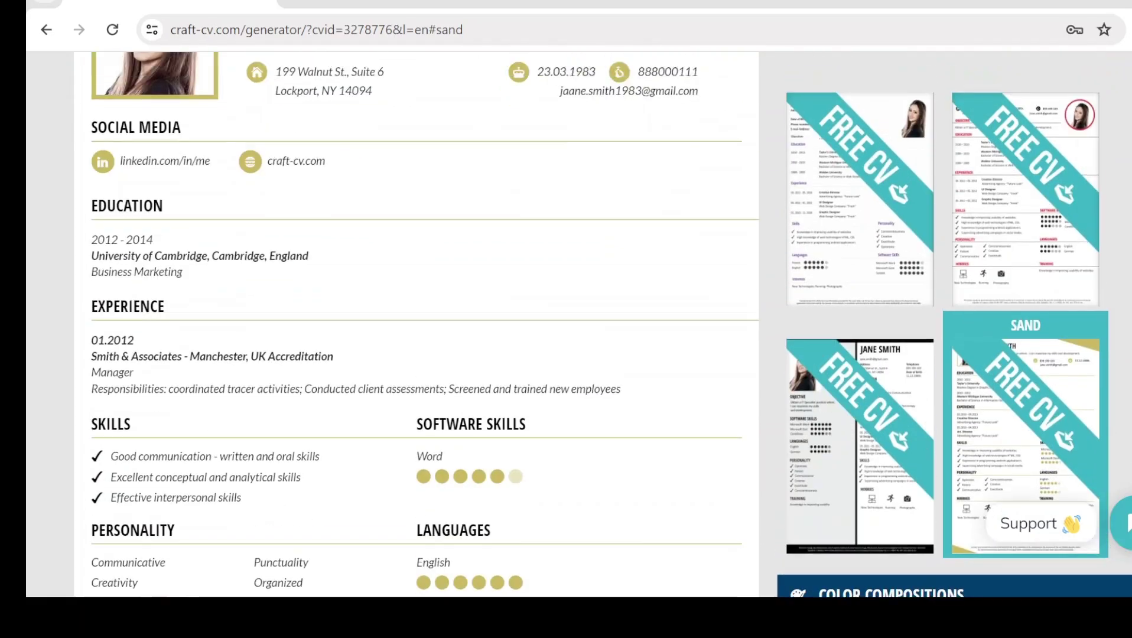
scroll(579, 325, up, 4)
scroll(579, 325, down, 11)
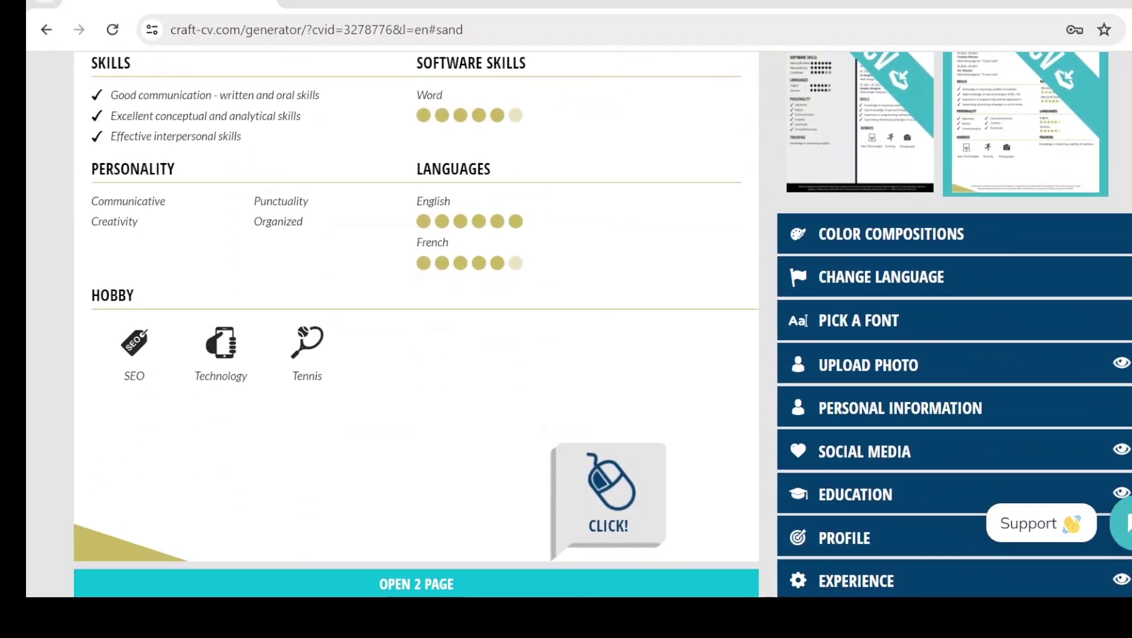
click(861, 239)
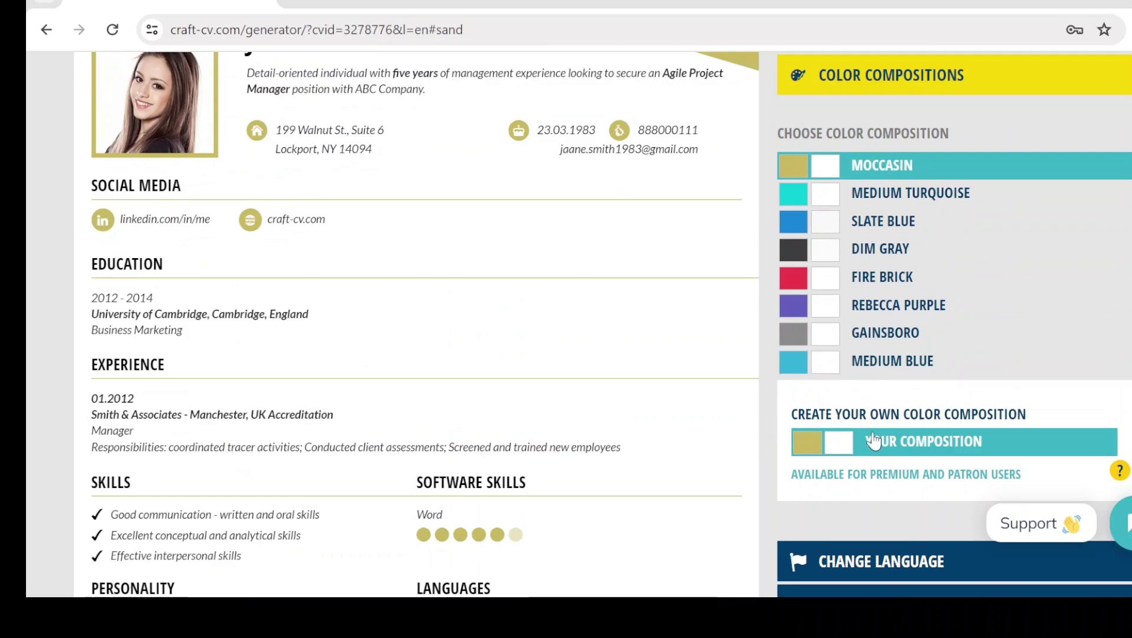
click(788, 221)
click(807, 199)
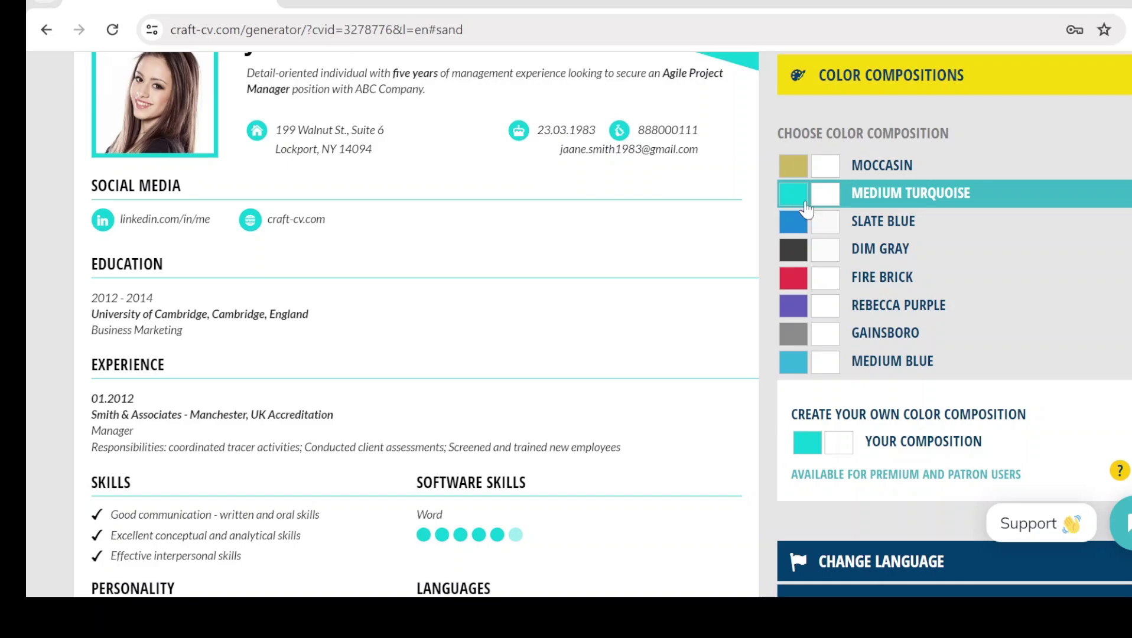
click(795, 286)
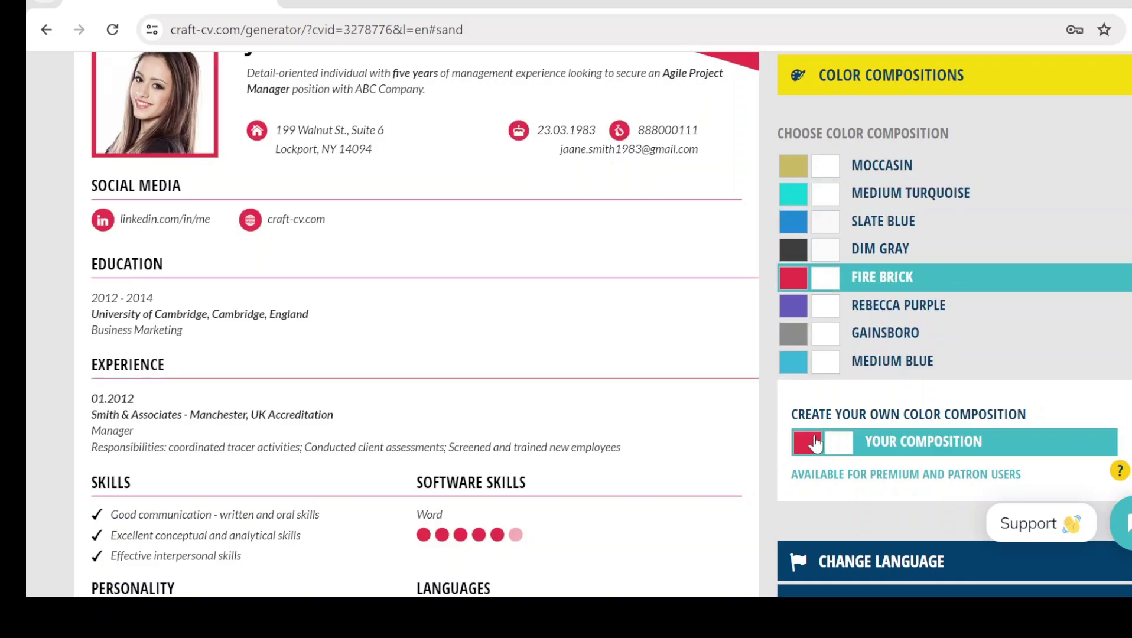
click(793, 170)
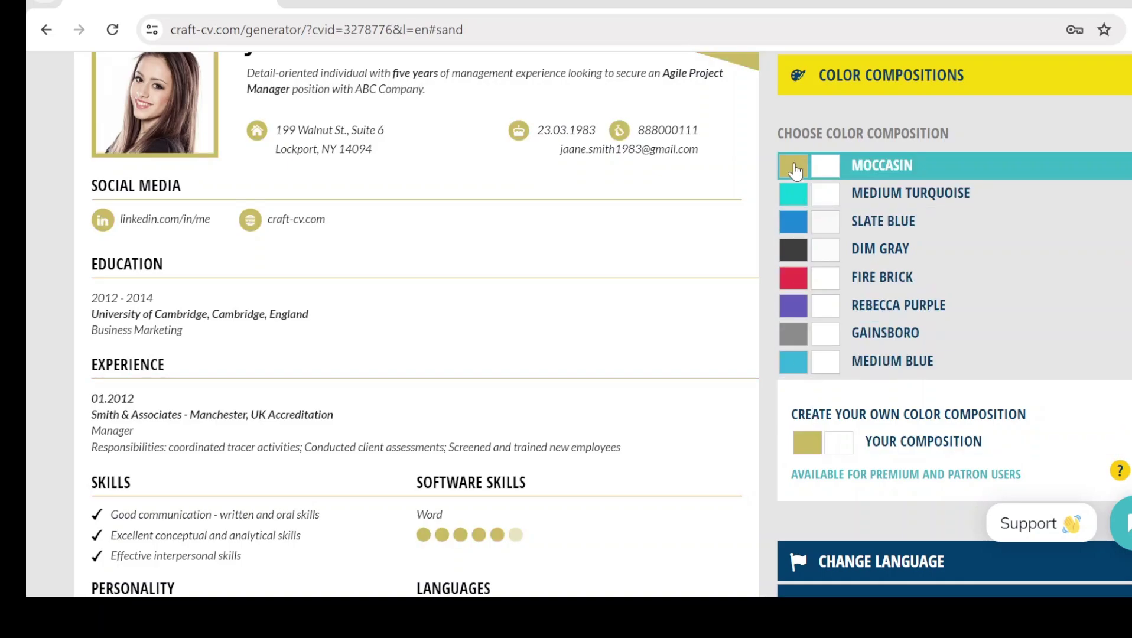
Try Open Sans Condensed as the CV's text font and settle on Noto Sans Italic.
scroll(795, 170, down, 6)
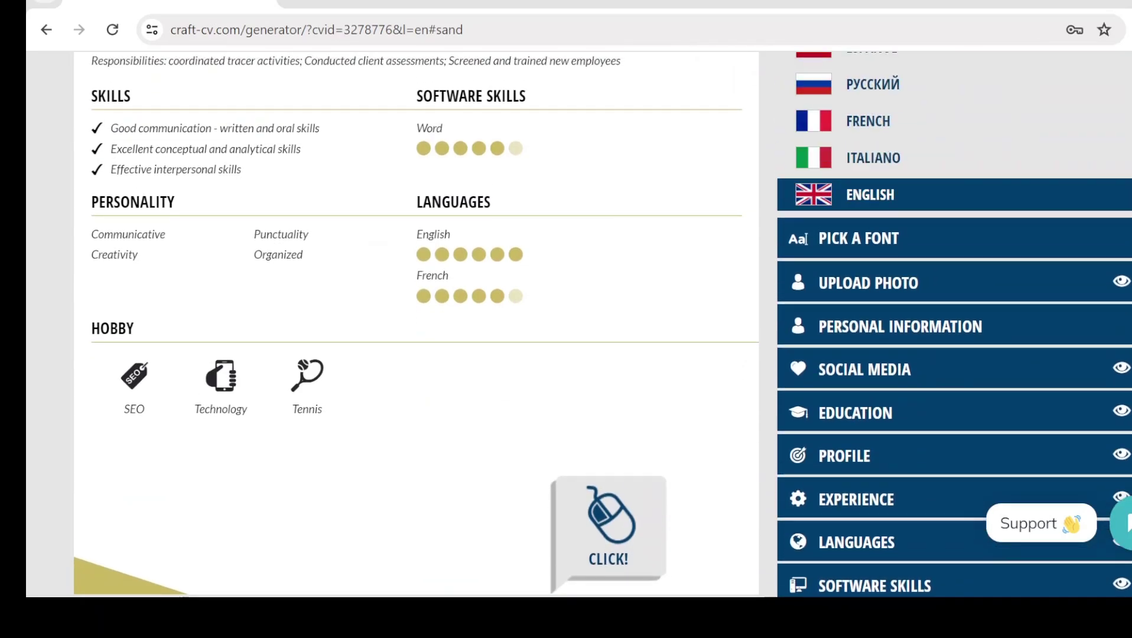
scroll(413, 325, up, 3)
scroll(602, 325, down, 3)
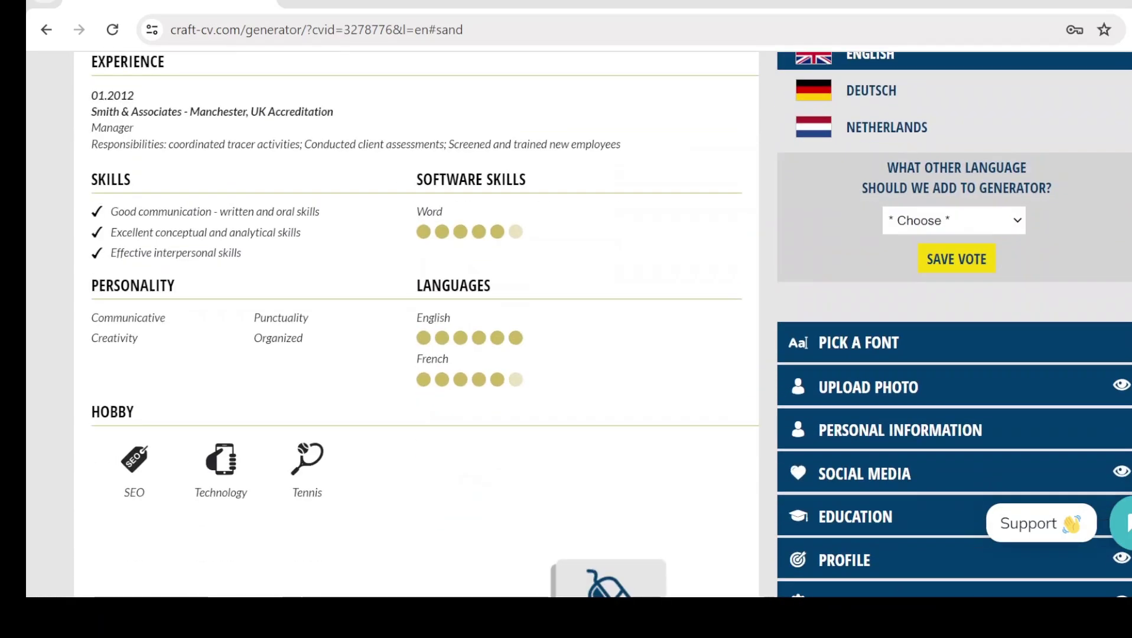
click(858, 293)
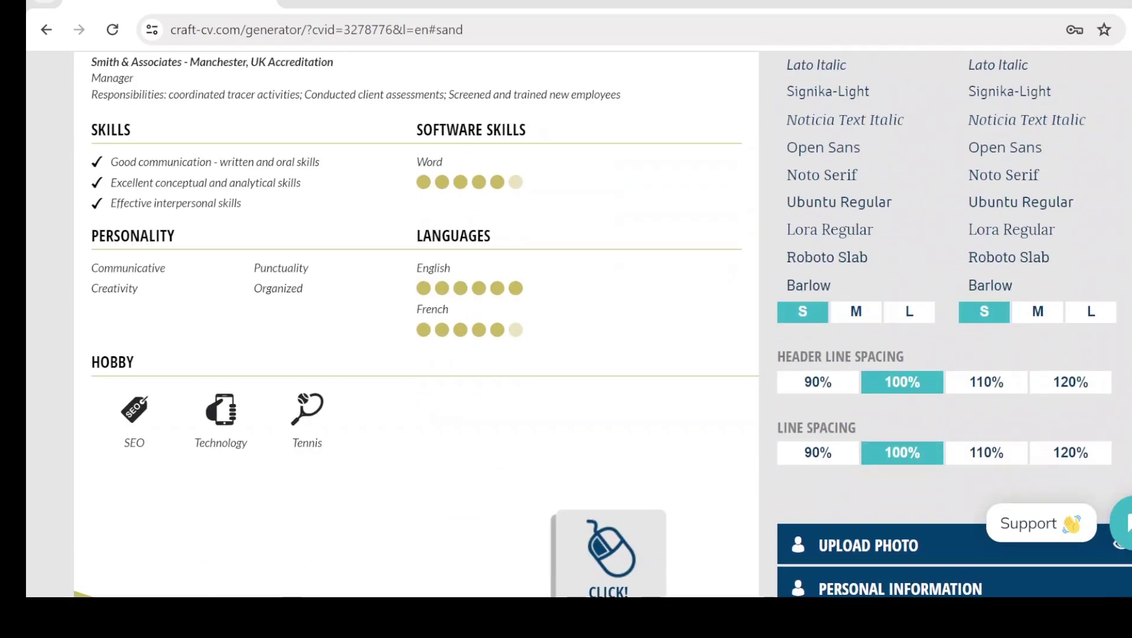
click(1031, 297)
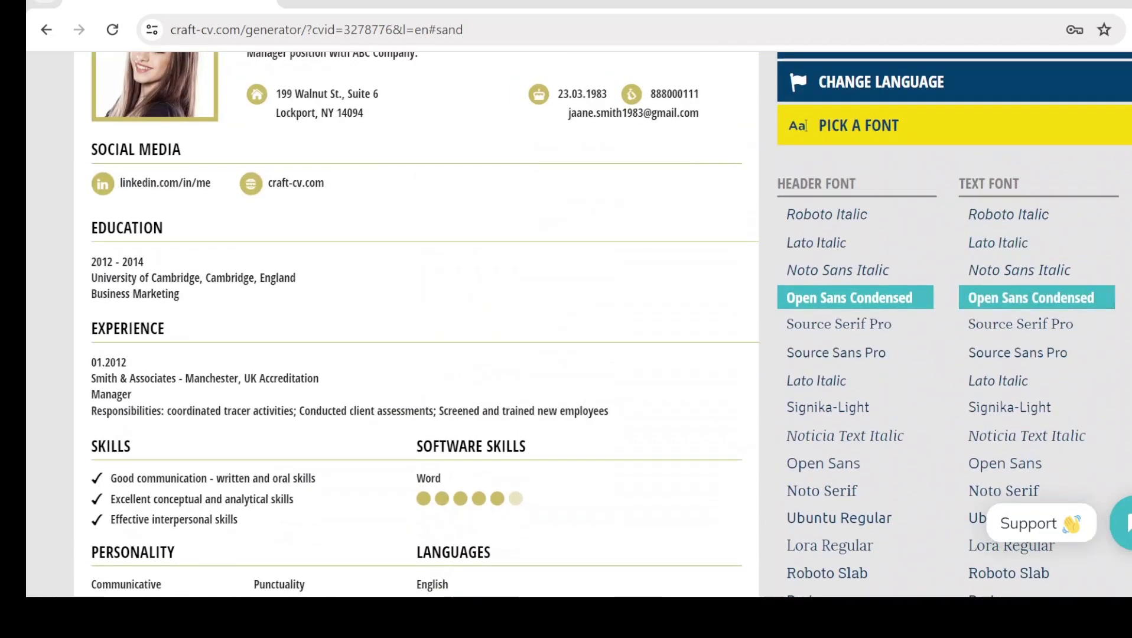
click(1018, 270)
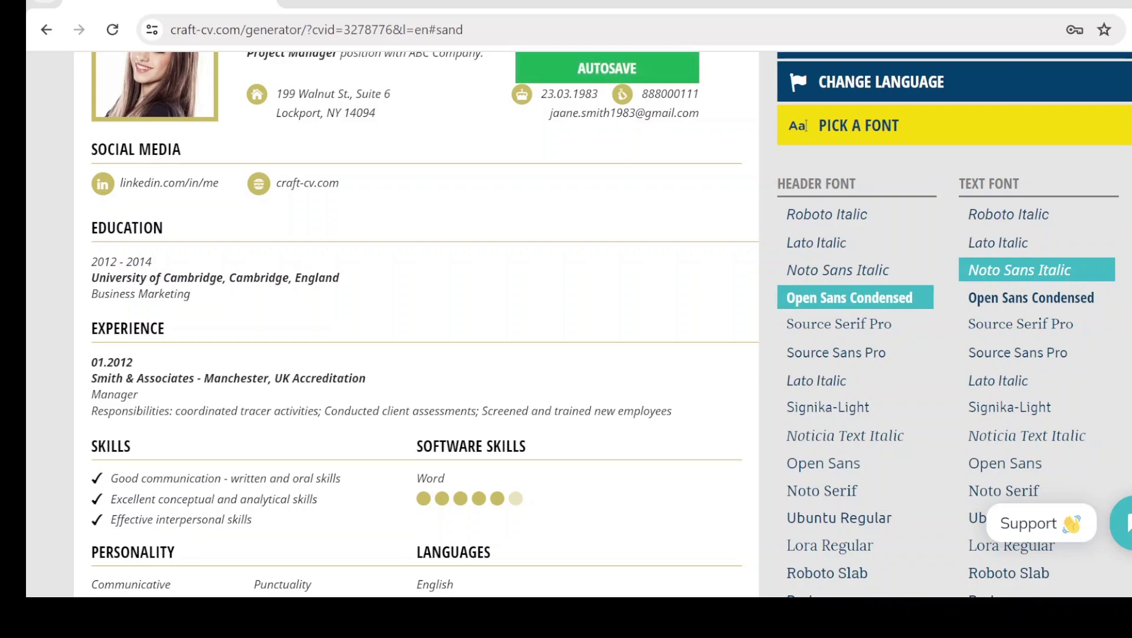
Open the photo upload section, hide the photo on the CV and show it again.
scroll(611, 325, down, 2)
scroll(602, 322, down, 4)
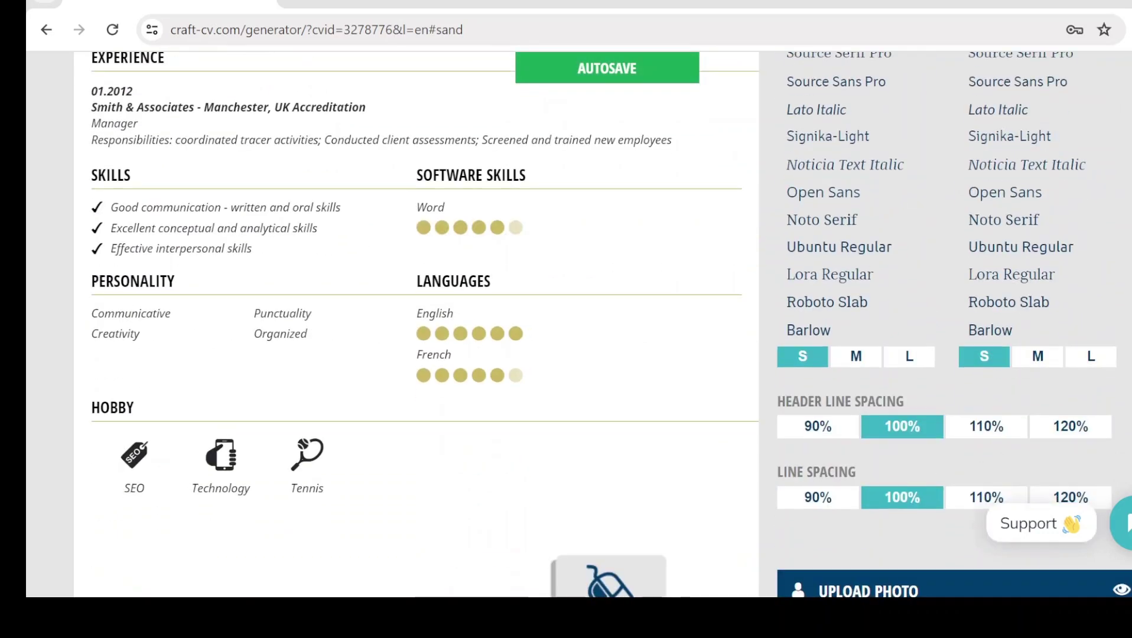
scroll(602, 322, down, 6)
click(868, 318)
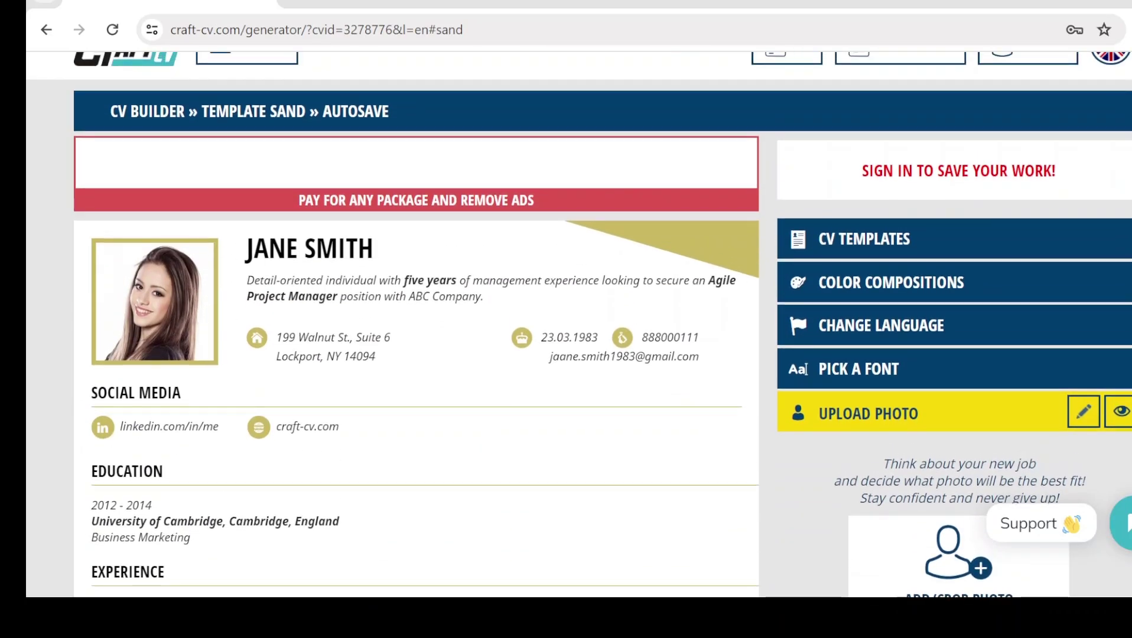
scroll(579, 325, down, 2)
scroll(602, 324, down, 1)
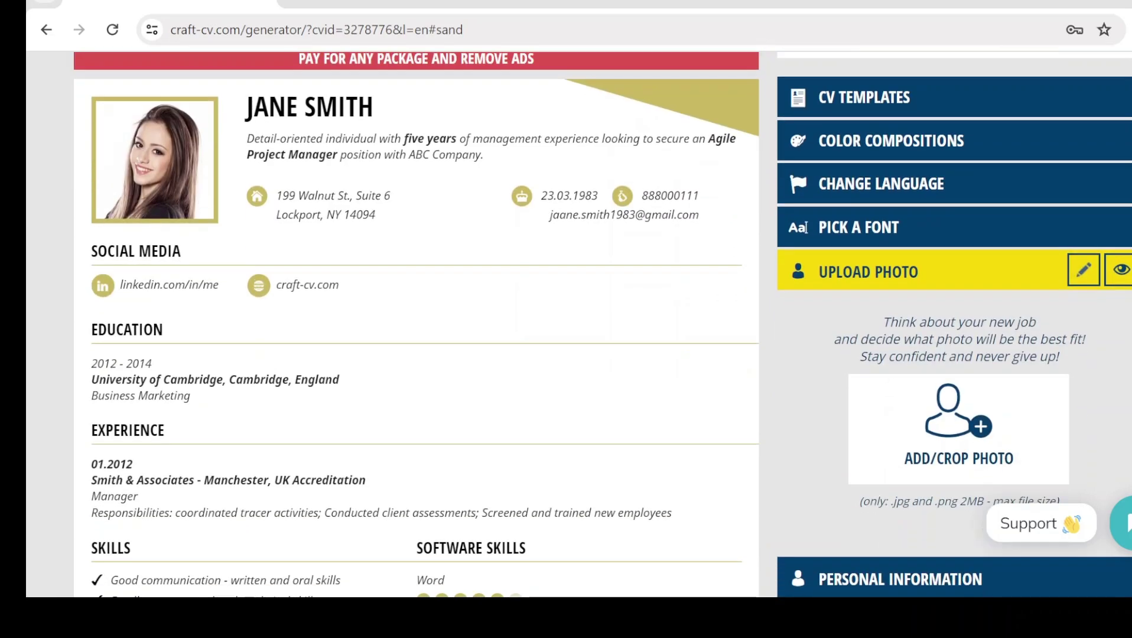
click(1121, 271)
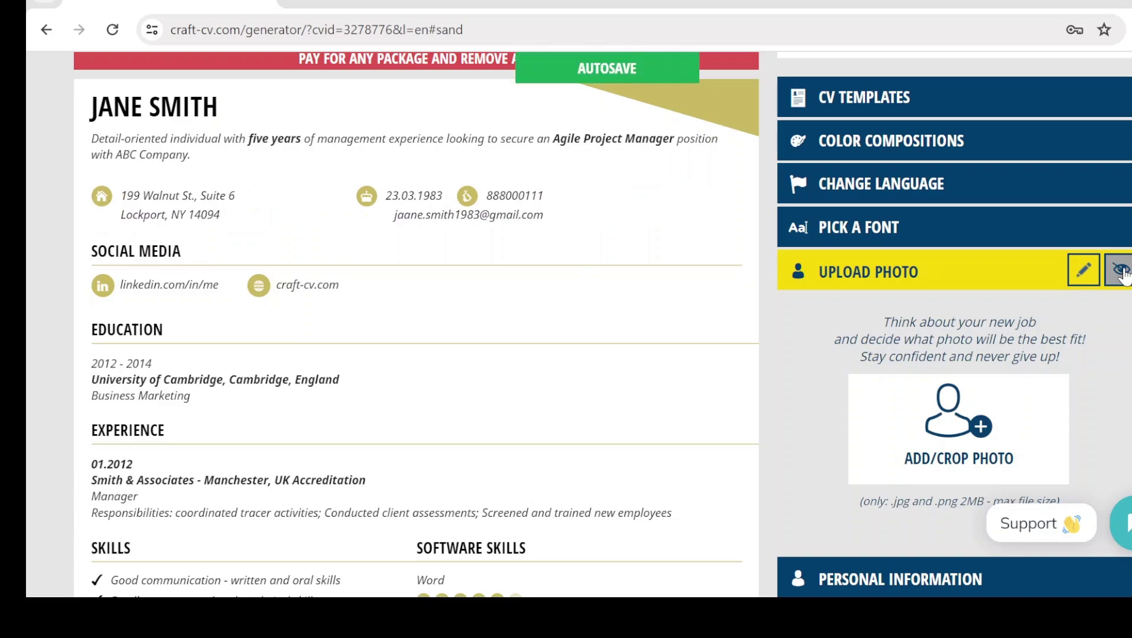
click(1121, 271)
Open the personal information section and examine its name, phone number and address fields.
scroll(942, 341, down, 4)
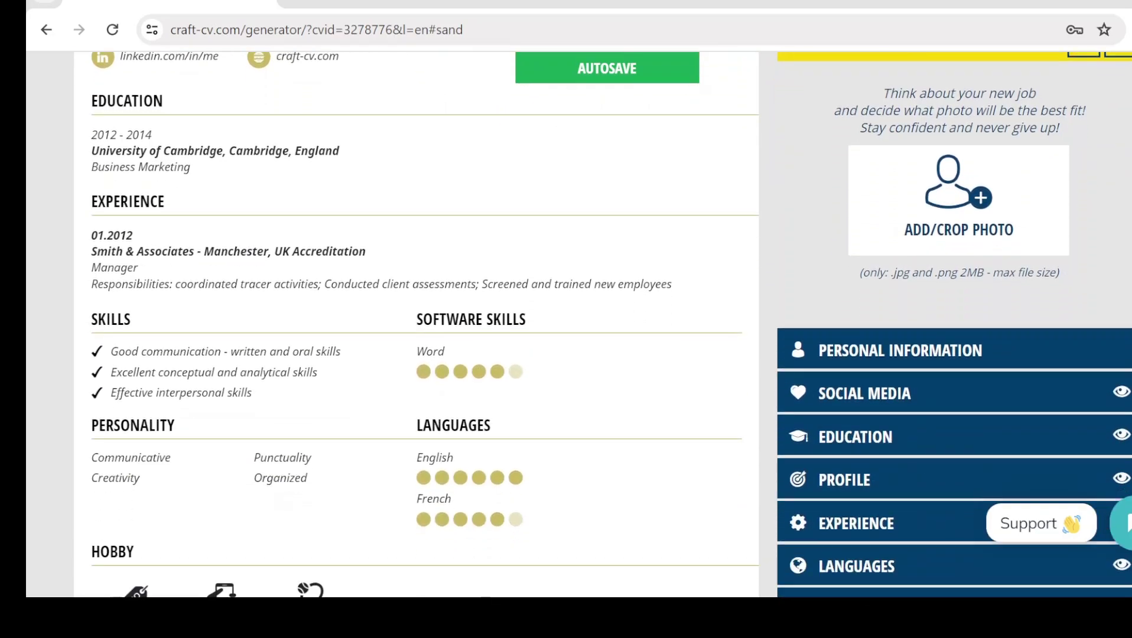
click(902, 352)
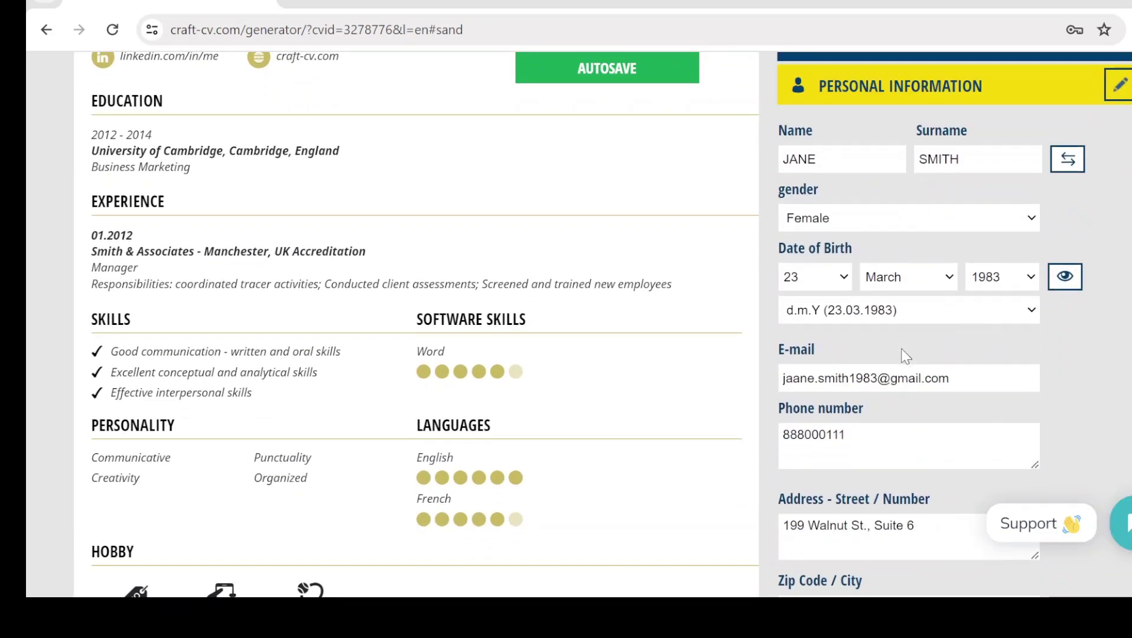
click(835, 157)
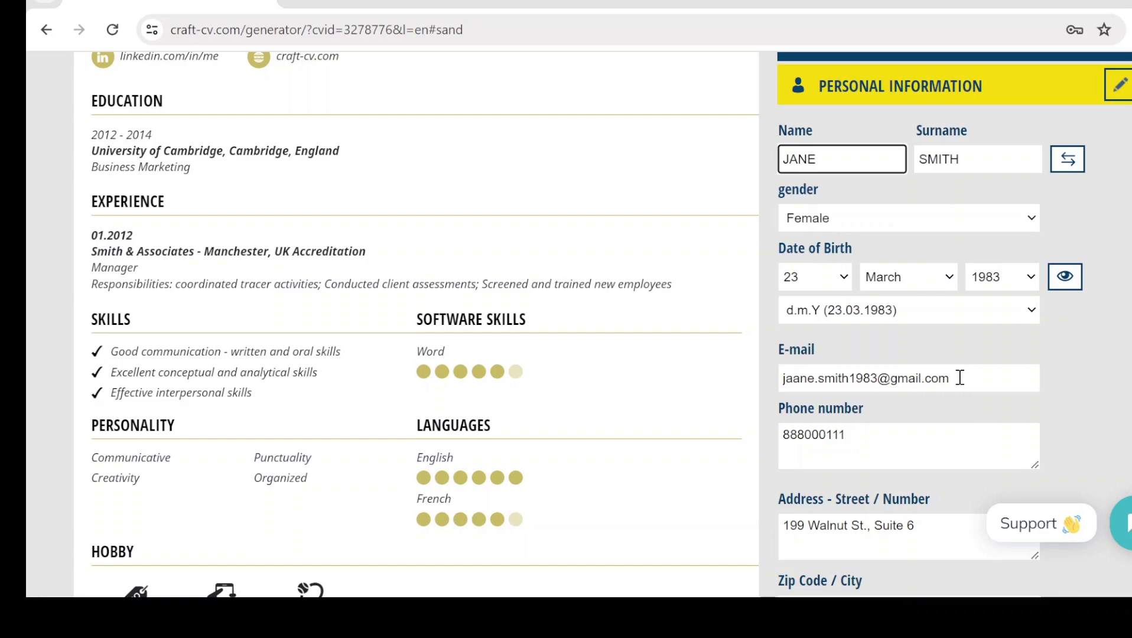
double_click(859, 434)
scroll(602, 324, up, 4)
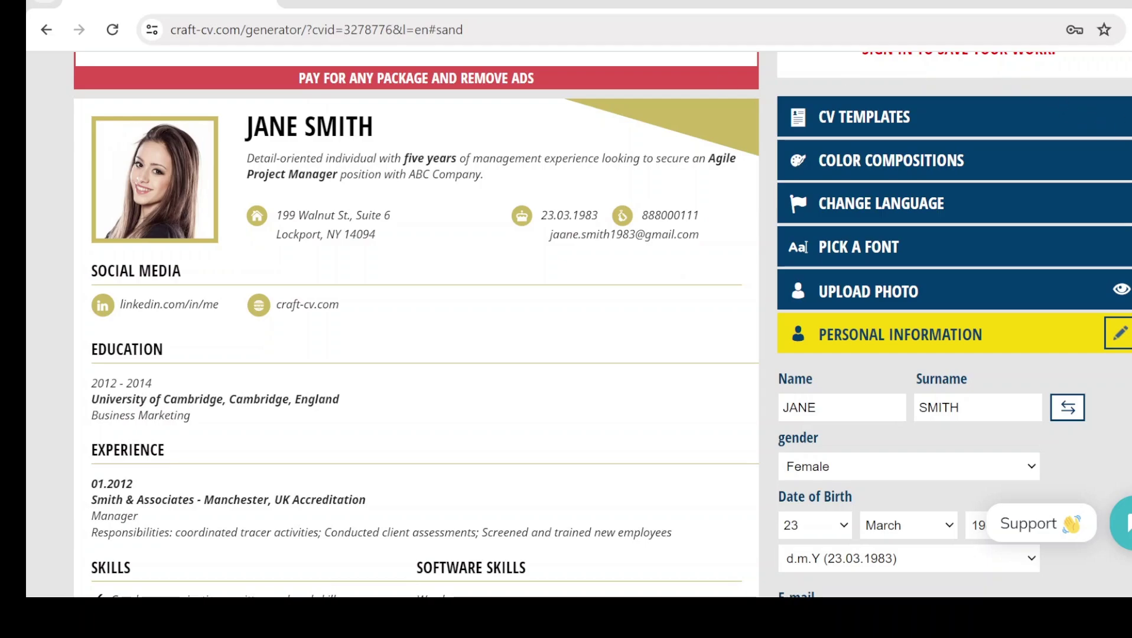
click(670, 215)
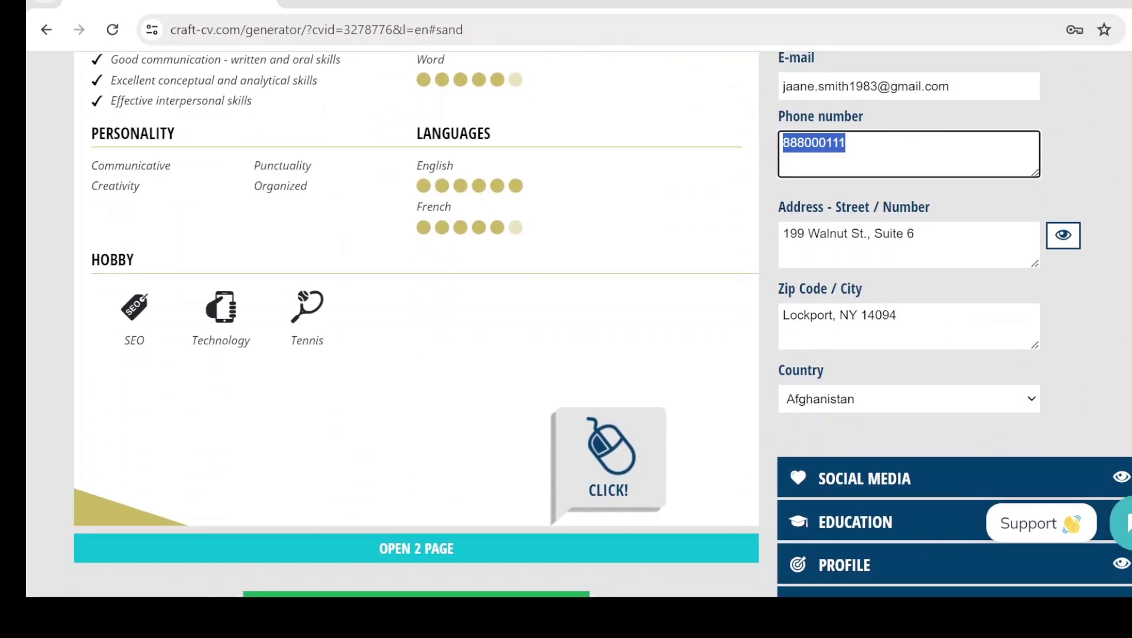
scroll(880, 353, down, 2)
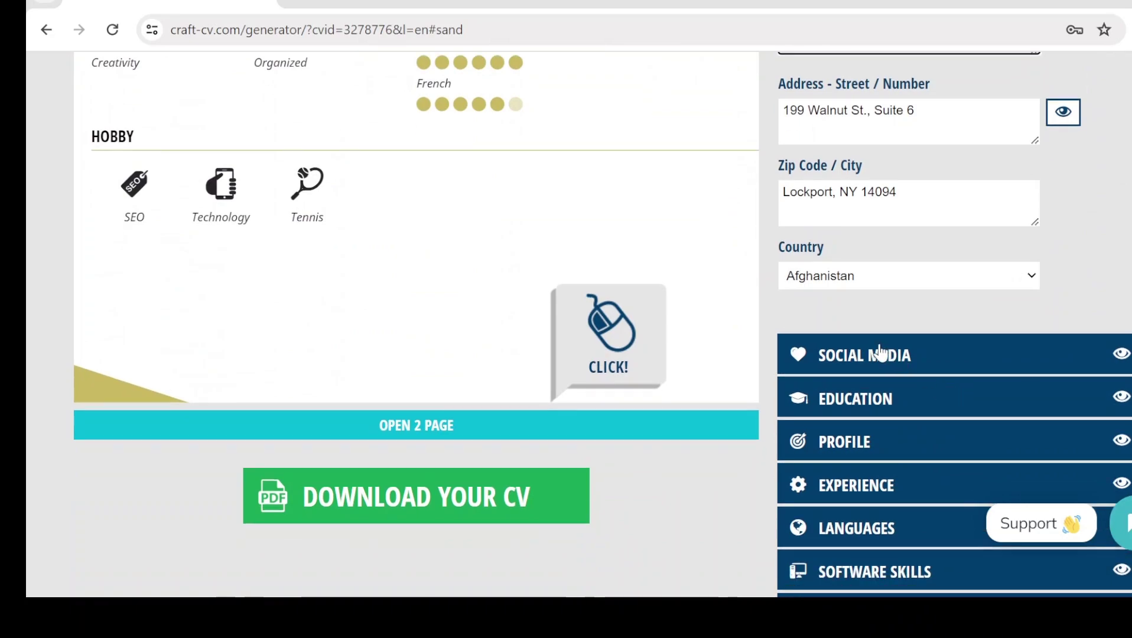
Open the social media section and examine its LinkedIn and website entries, the available networks and how they appear on the CV.
click(879, 353)
scroll(878, 353, down, 2)
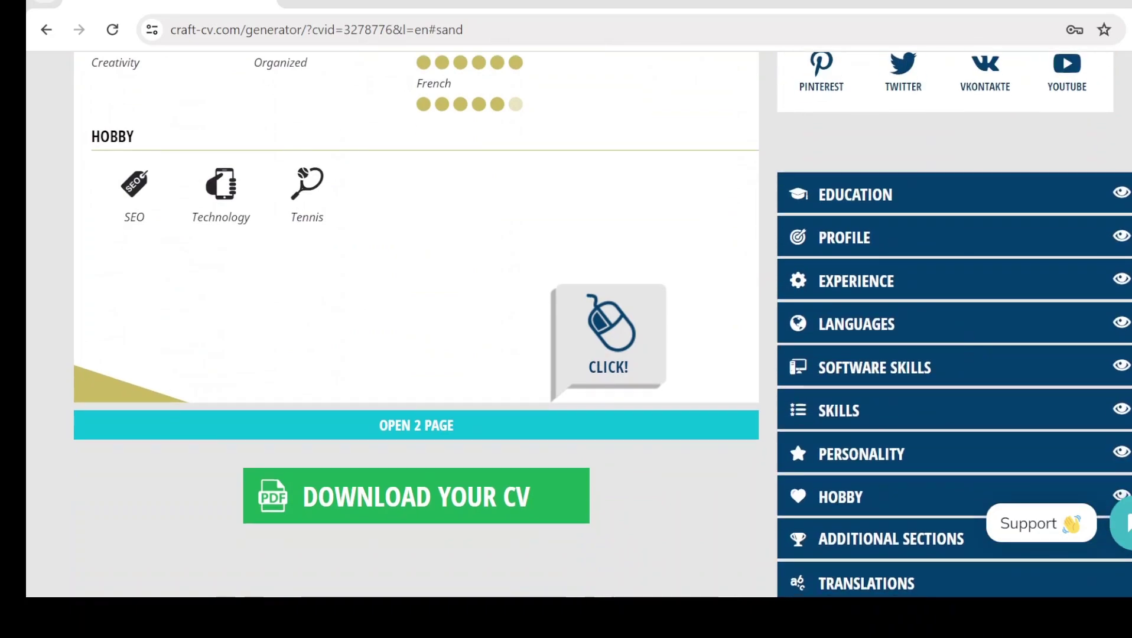
scroll(879, 353, up, 8)
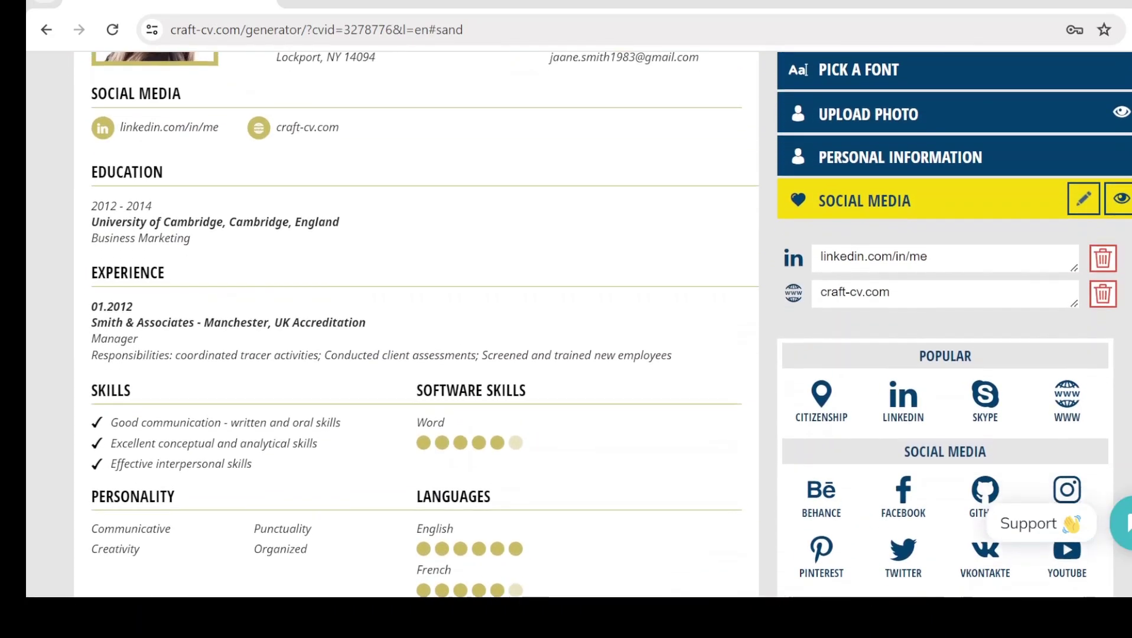
scroll(878, 353, down, 1)
scroll(878, 353, up, 2)
scroll(878, 353, down, 2)
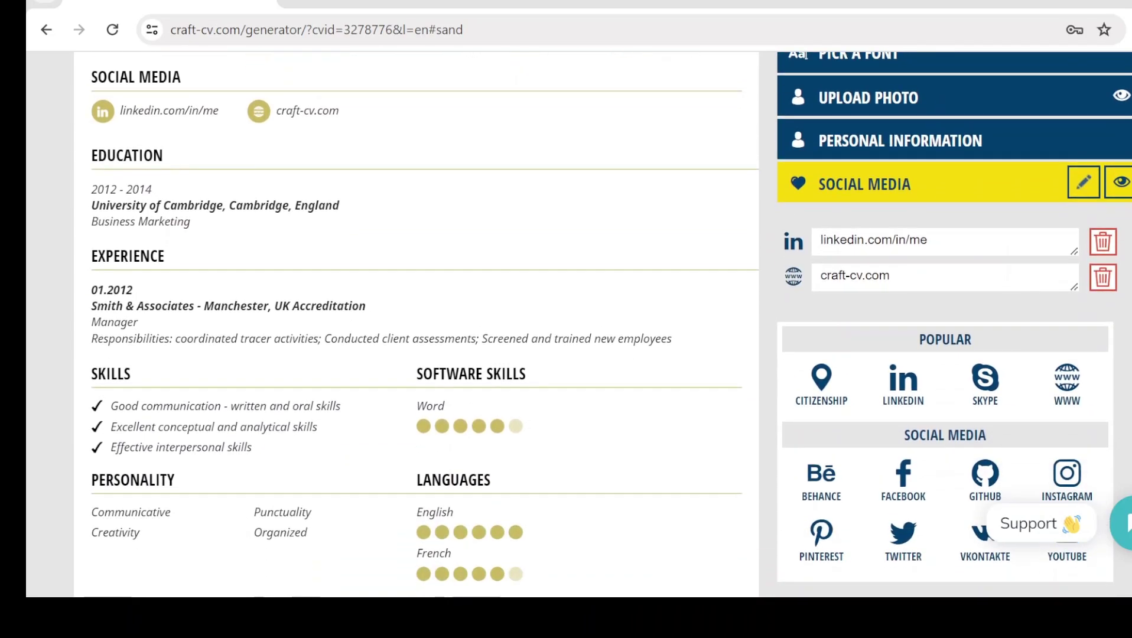
scroll(611, 324, up, 1)
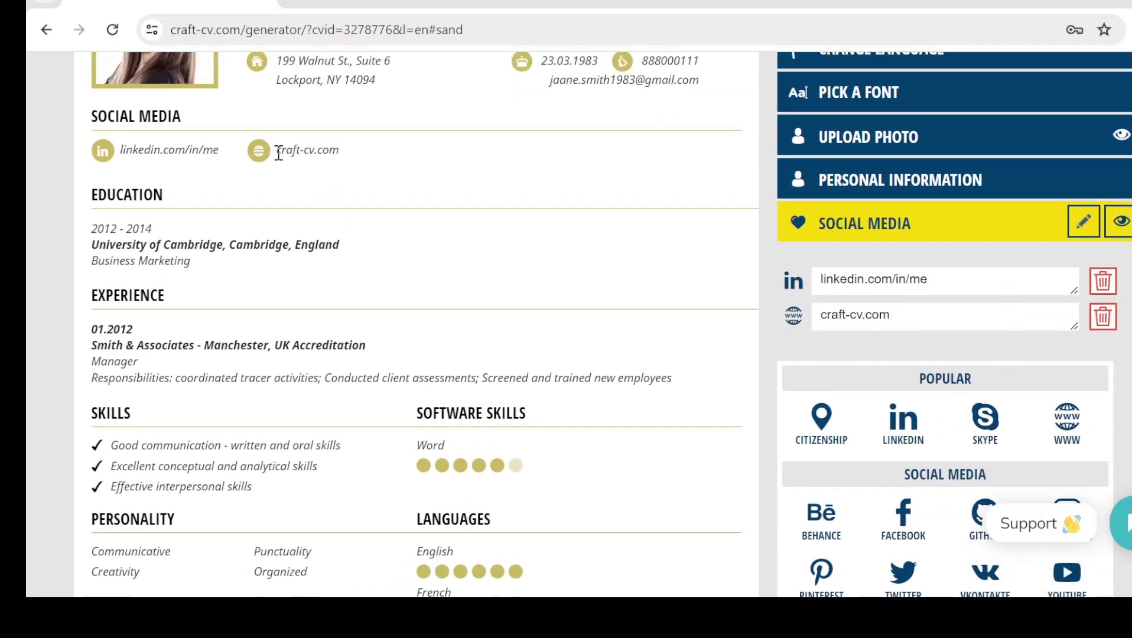
scroll(959, 255, down, 1)
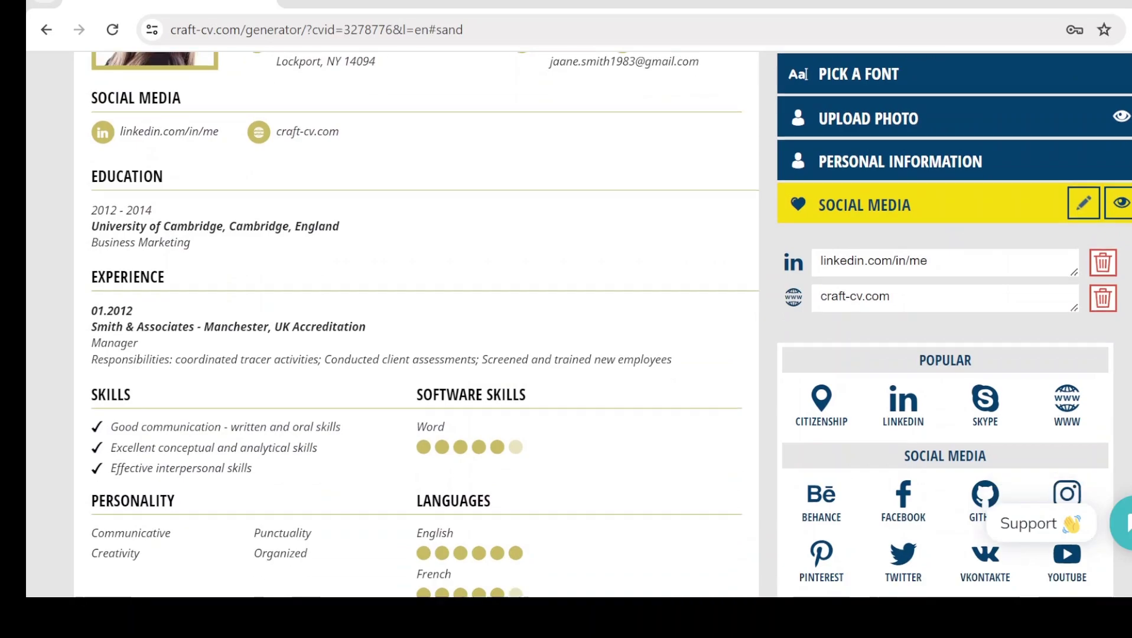
scroll(959, 254, down, 3)
scroll(958, 254, up, 2)
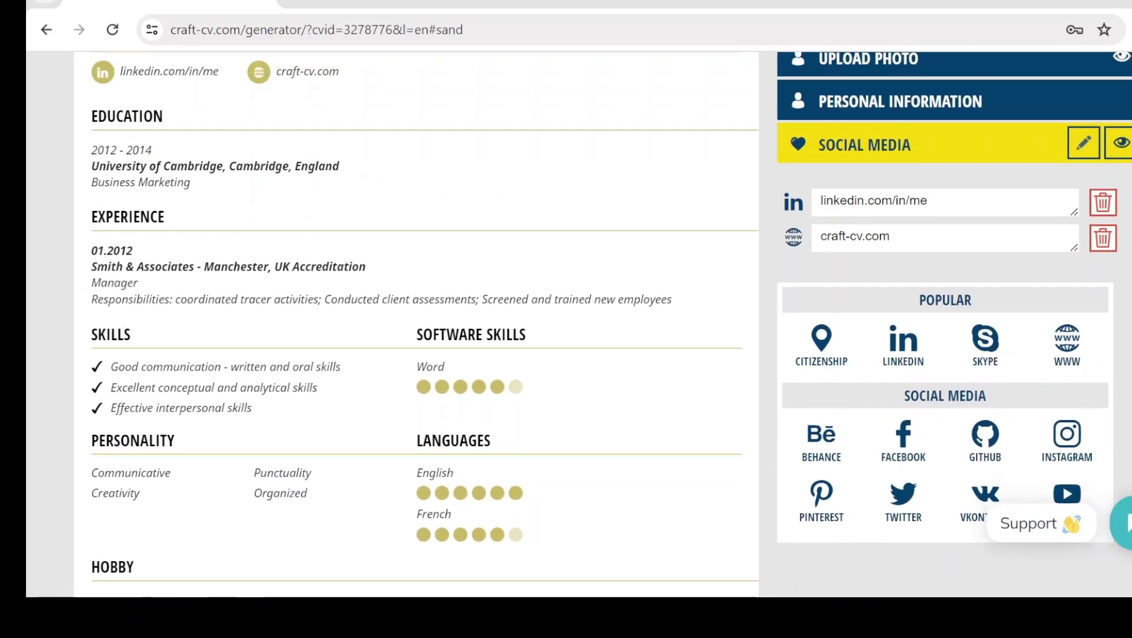
scroll(958, 255, up, 1)
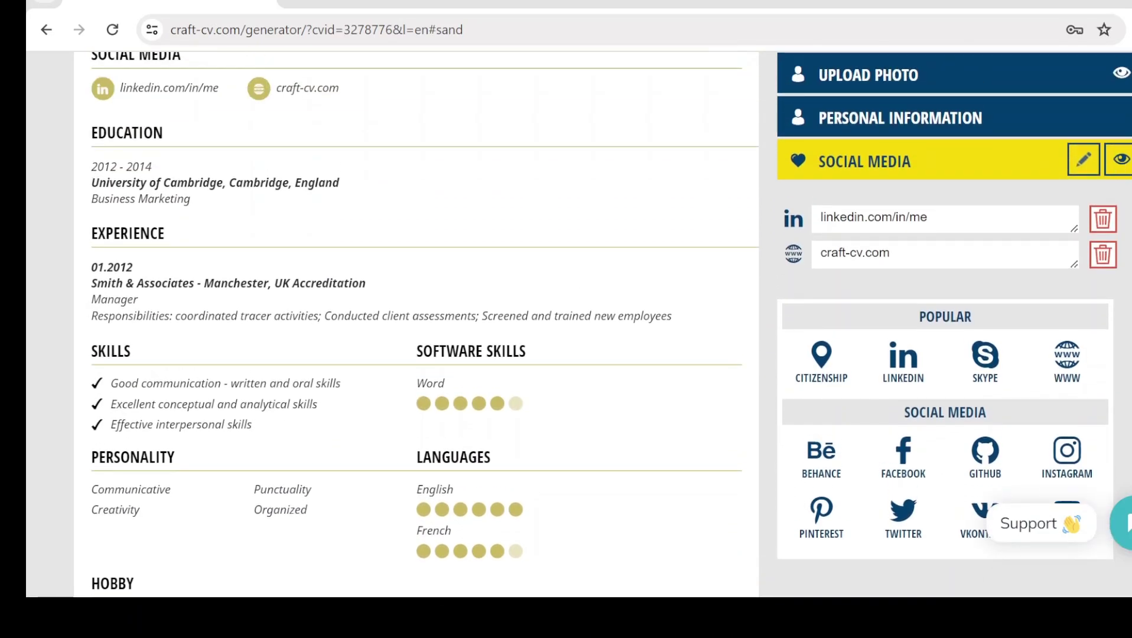
Add two entries to the education section and move the 2012 - 2014 entry to the top of its list.
scroll(1035, 314, down, 5)
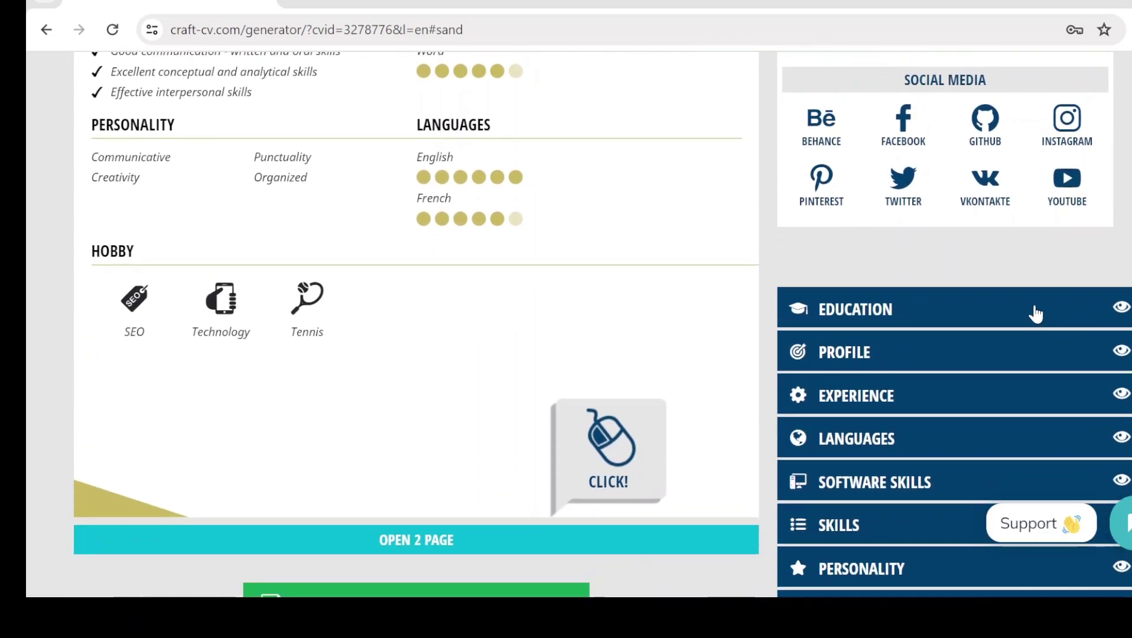
click(1016, 315)
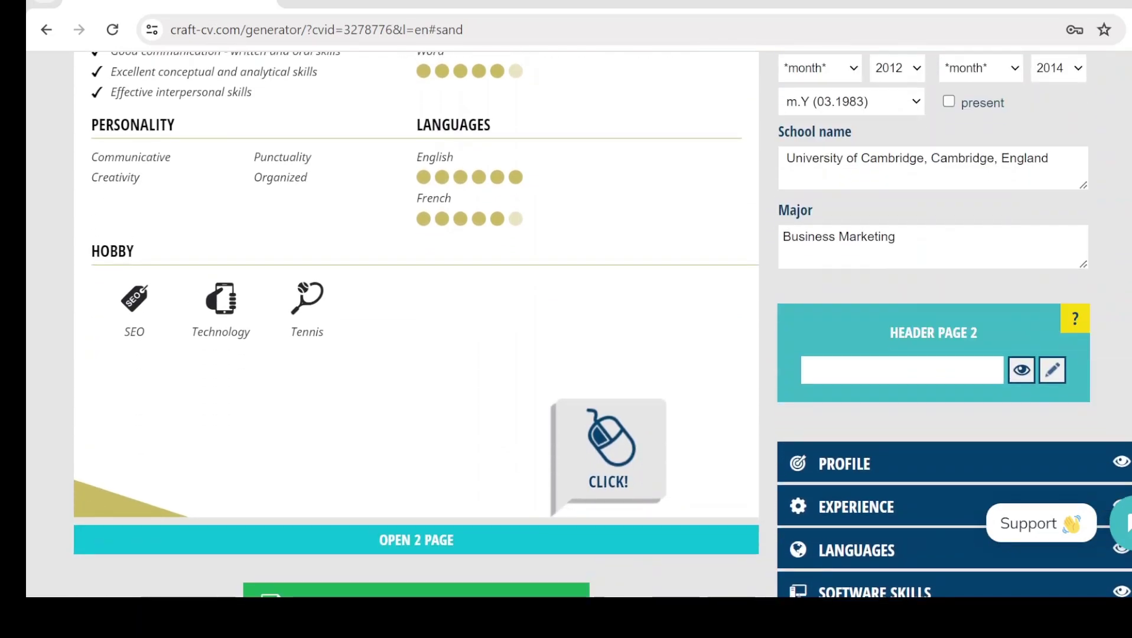
scroll(956, 325, up, 5)
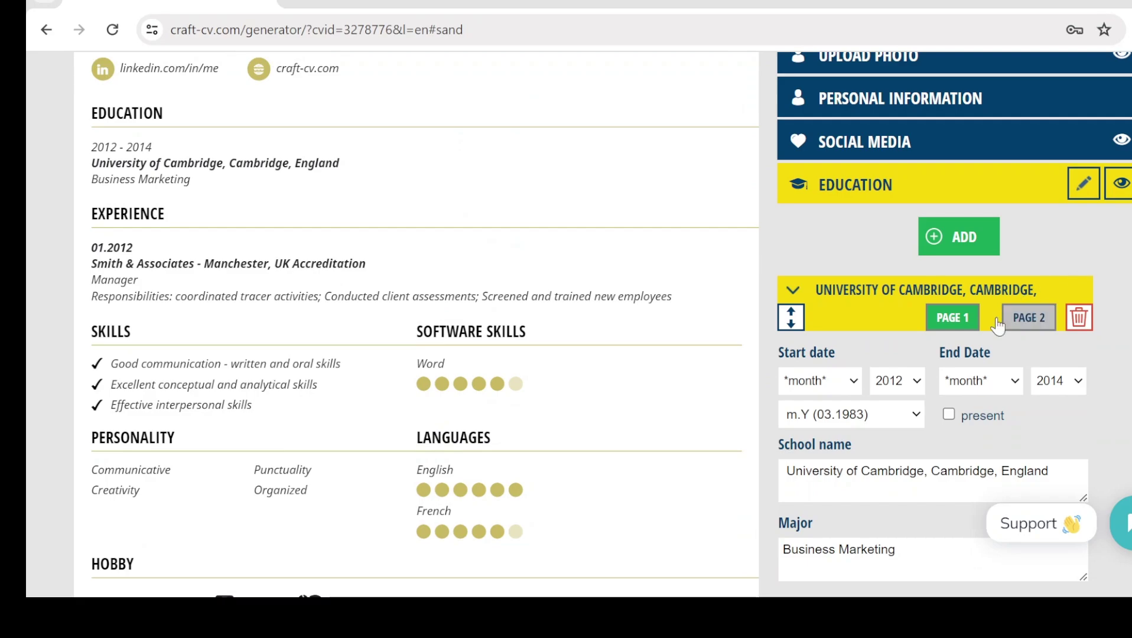
click(971, 247)
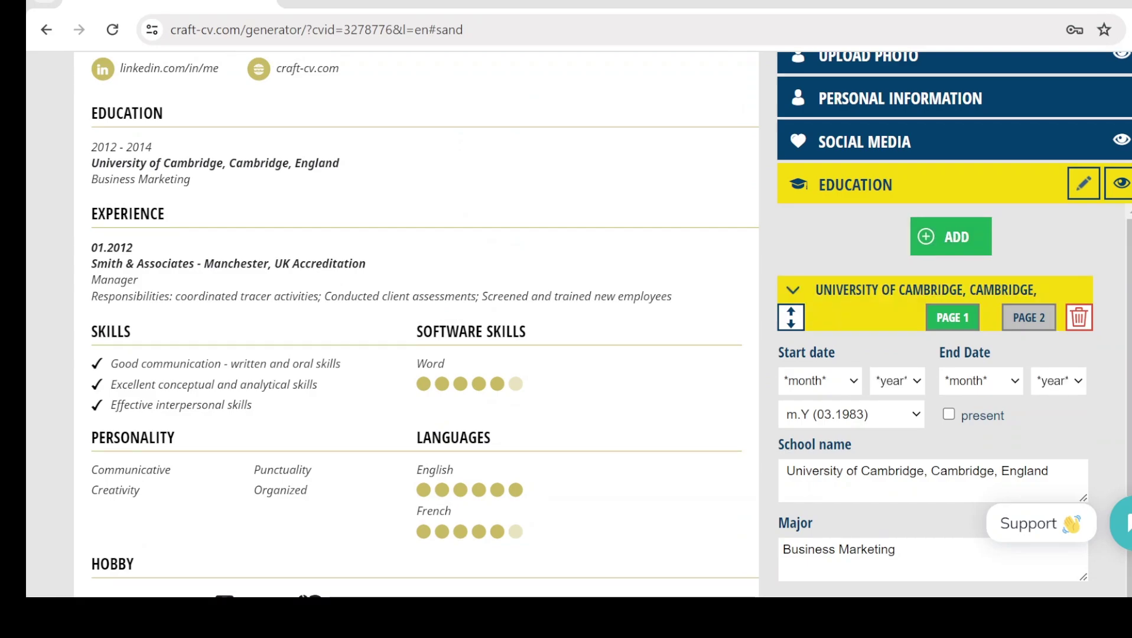
scroll(805, 272, down, 2)
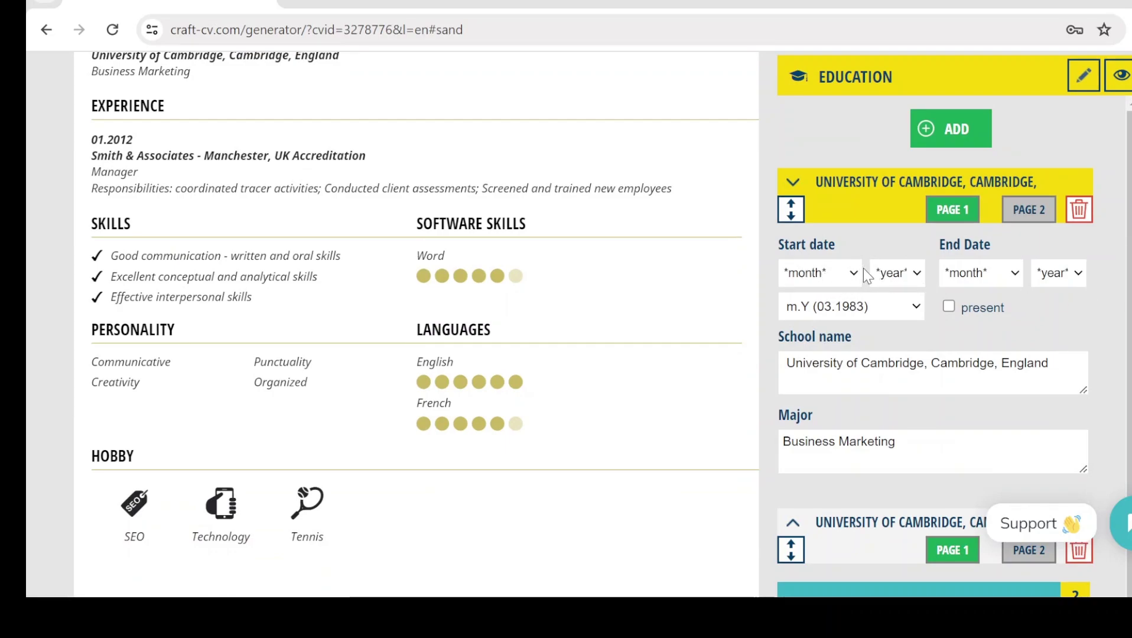
click(941, 132)
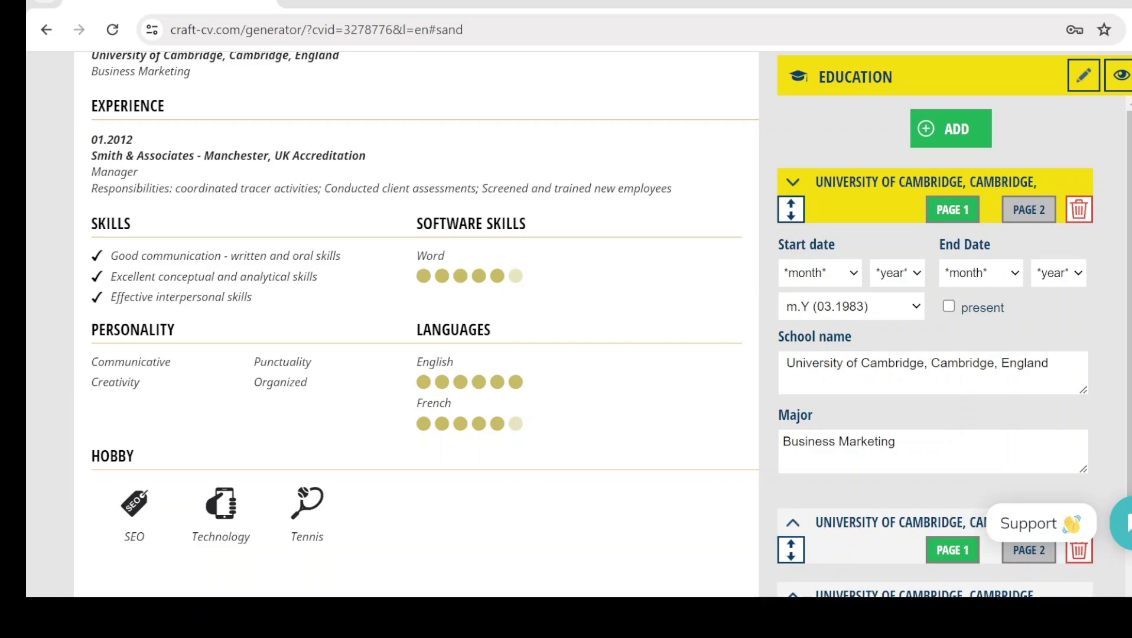
scroll(826, 424, down, 3)
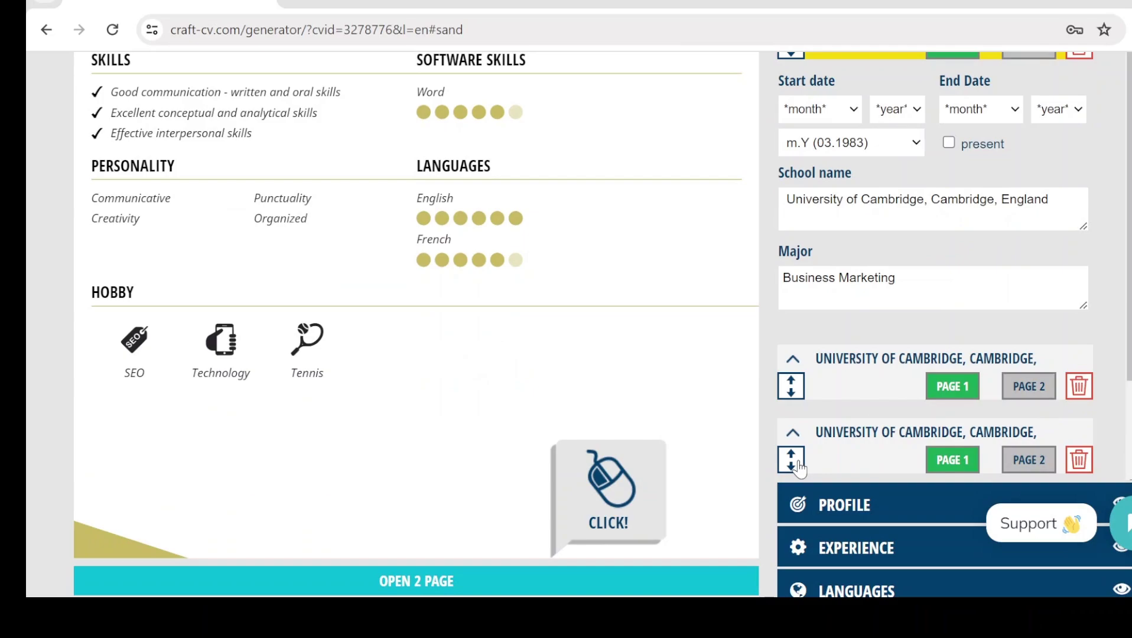
drag(799, 467, 805, 157)
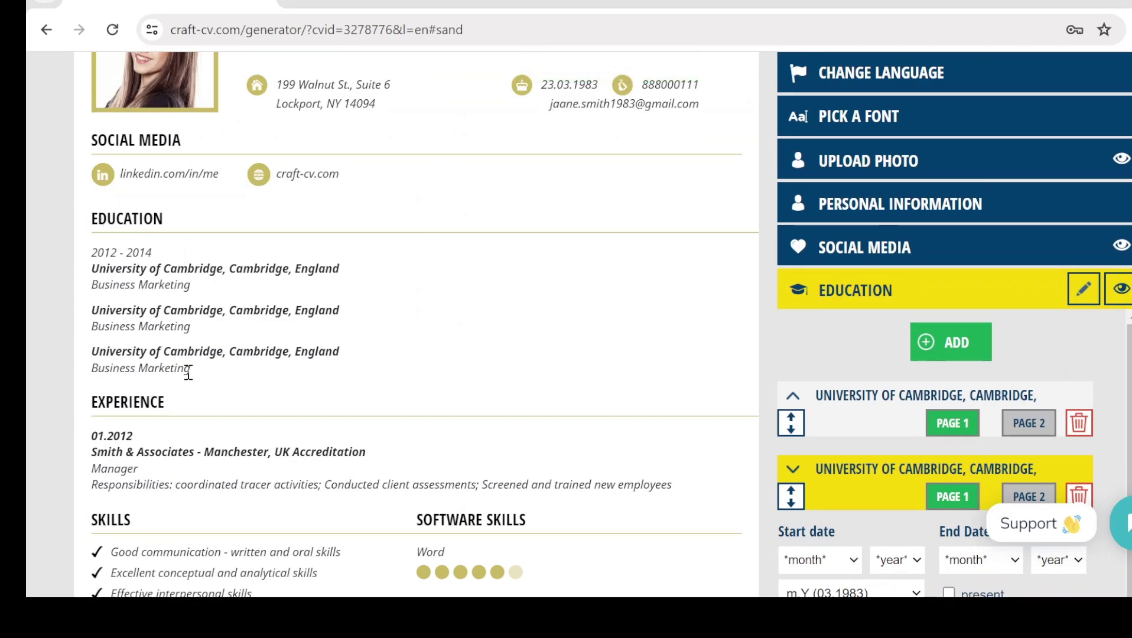
Open the profile section and examine the fields for the position applied for and the career goals.
scroll(579, 325, down, 10)
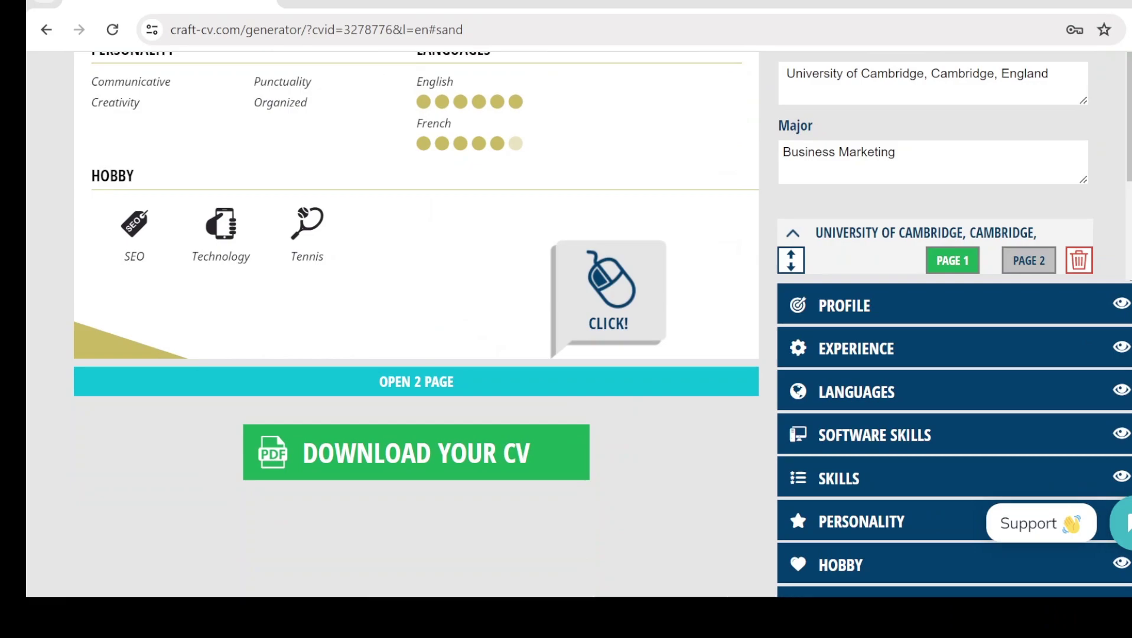
click(890, 319)
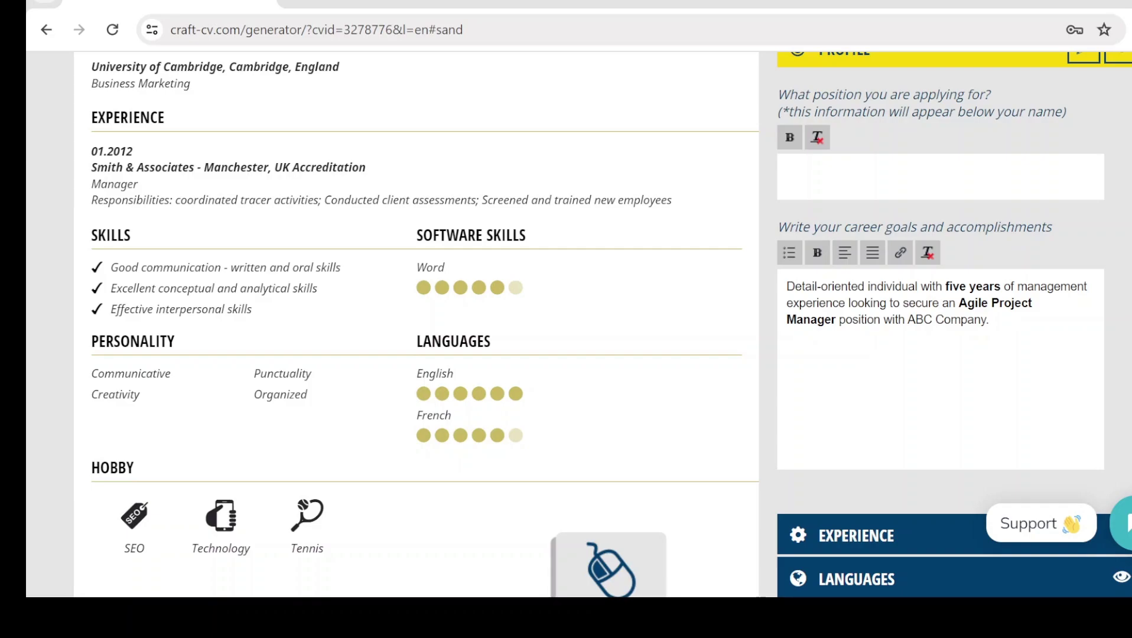
scroll(927, 331, down, 3)
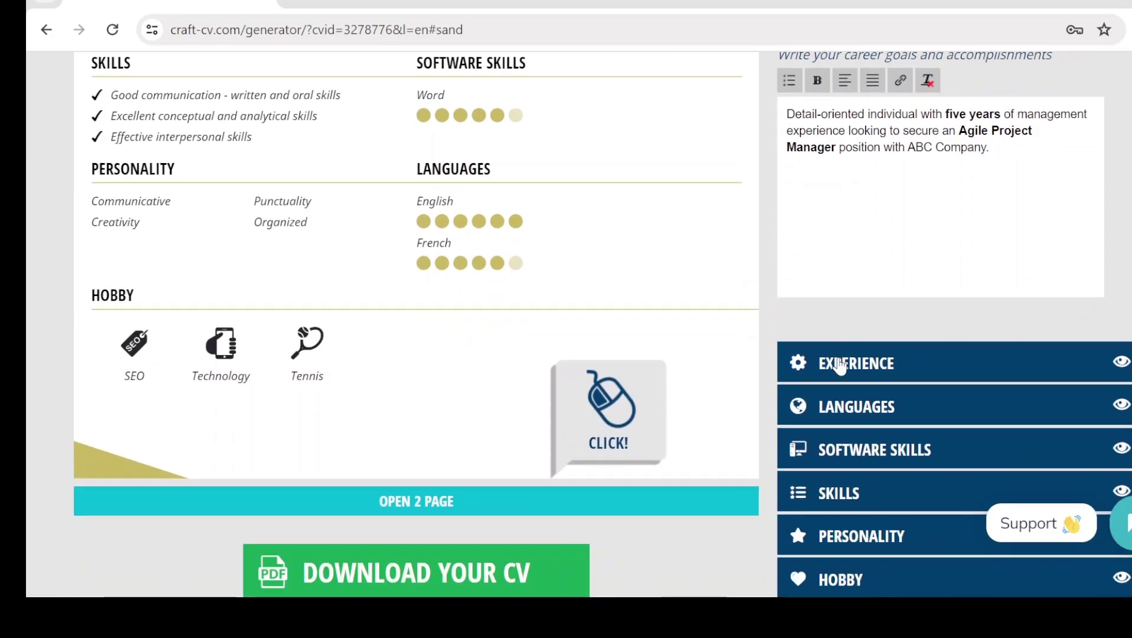
Add an entry to the experience section and examine its date, employer, position and responsibilities fields.
click(838, 364)
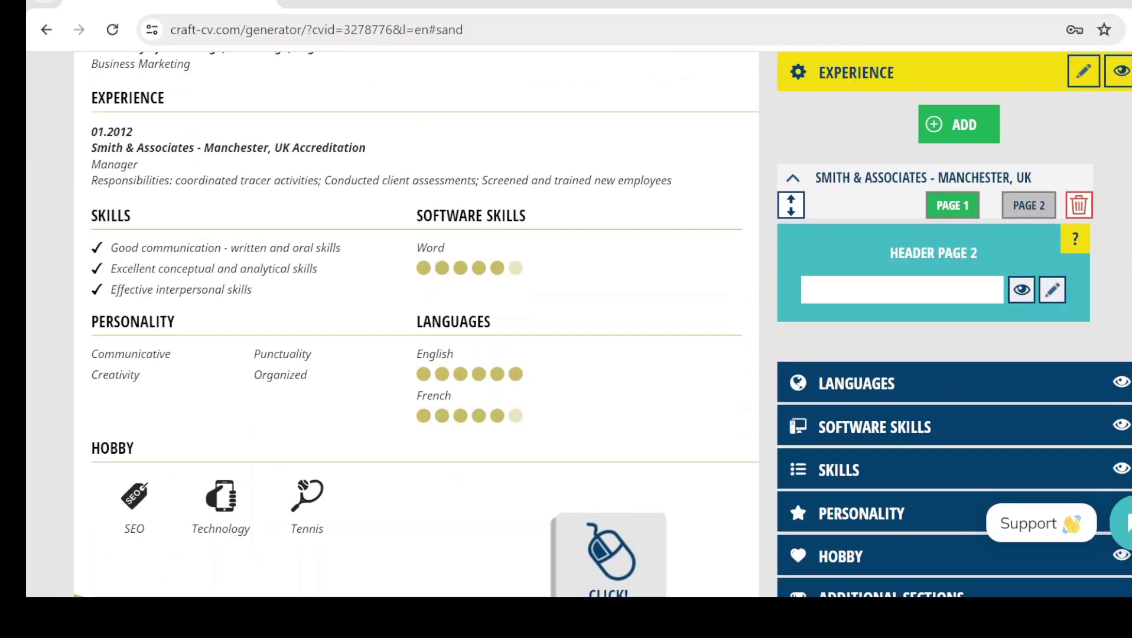
scroll(590, 325, up, 2)
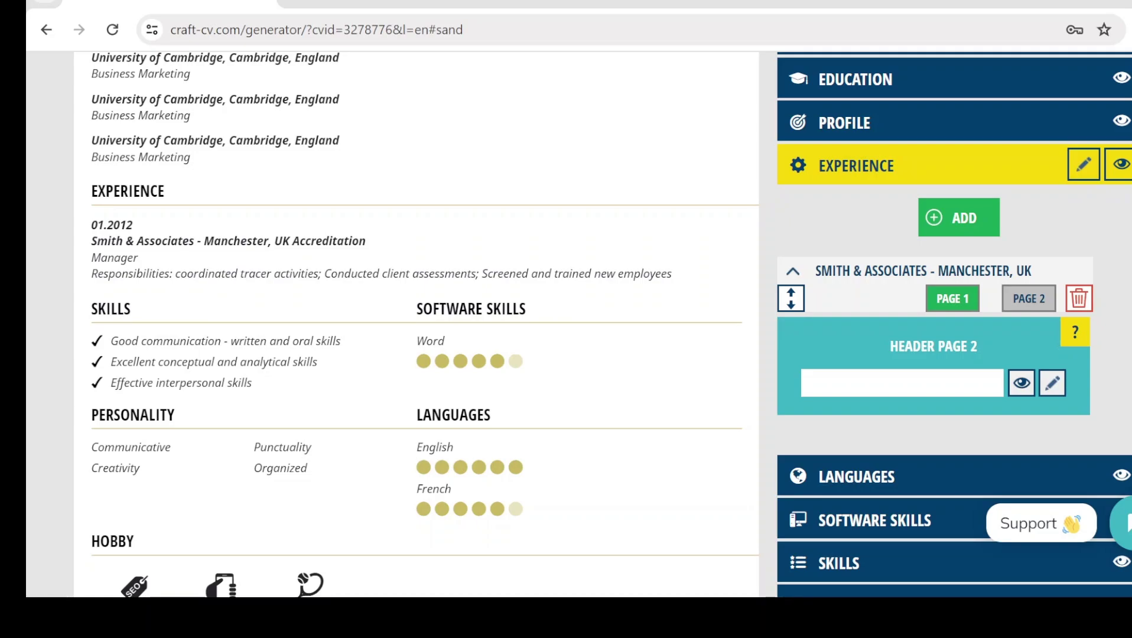
click(969, 226)
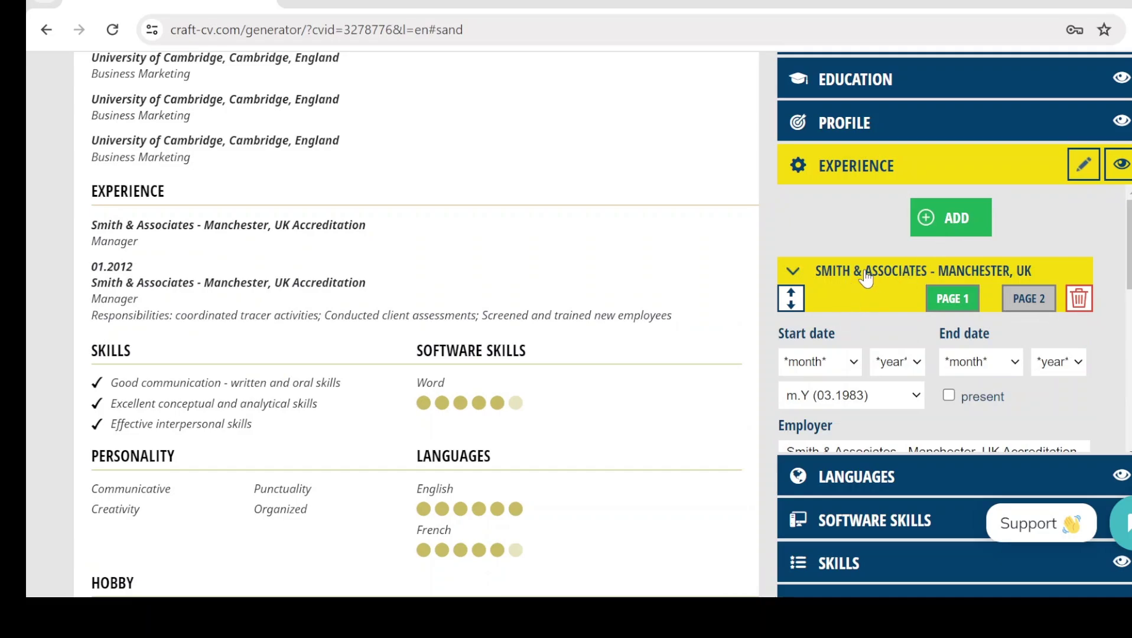
scroll(875, 274, down, 3)
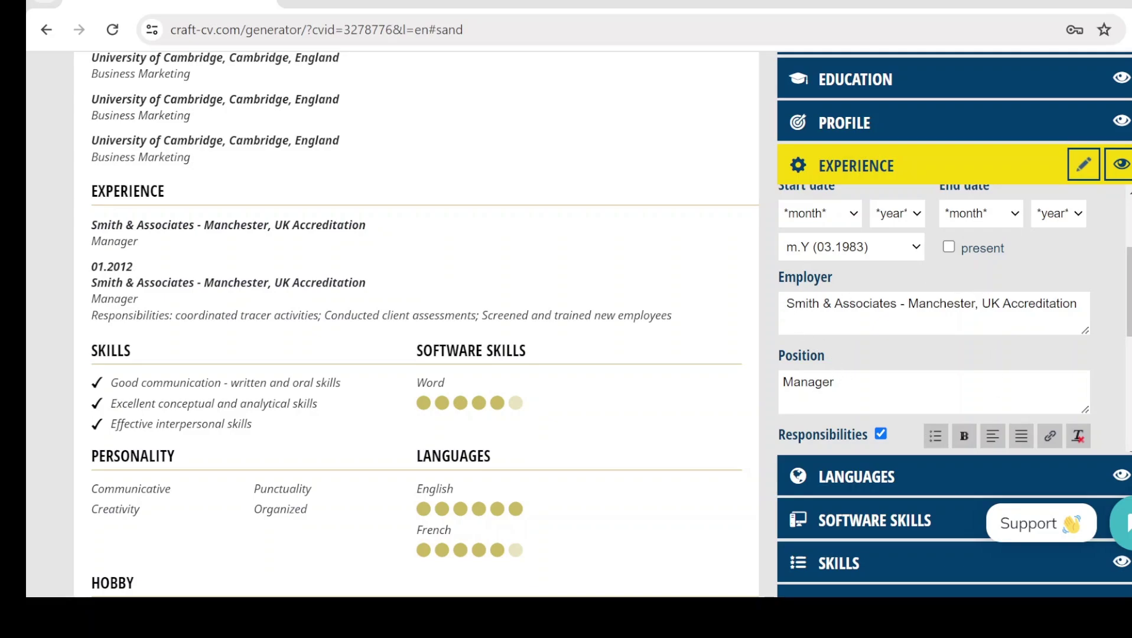
scroll(1101, 313, down, 3)
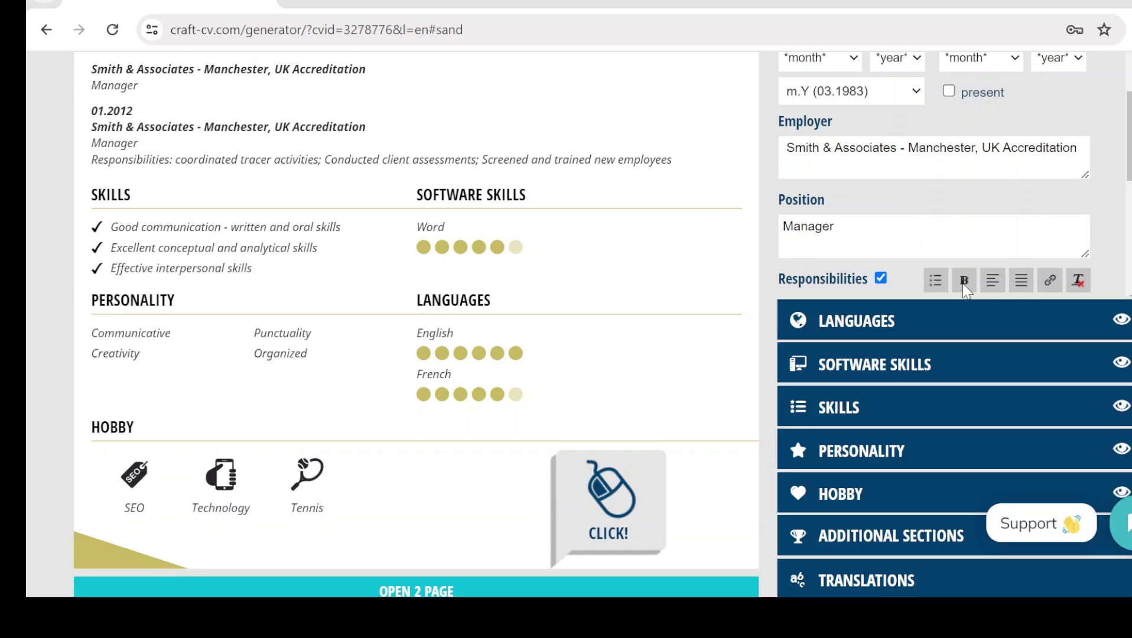
scroll(964, 289, up, 3)
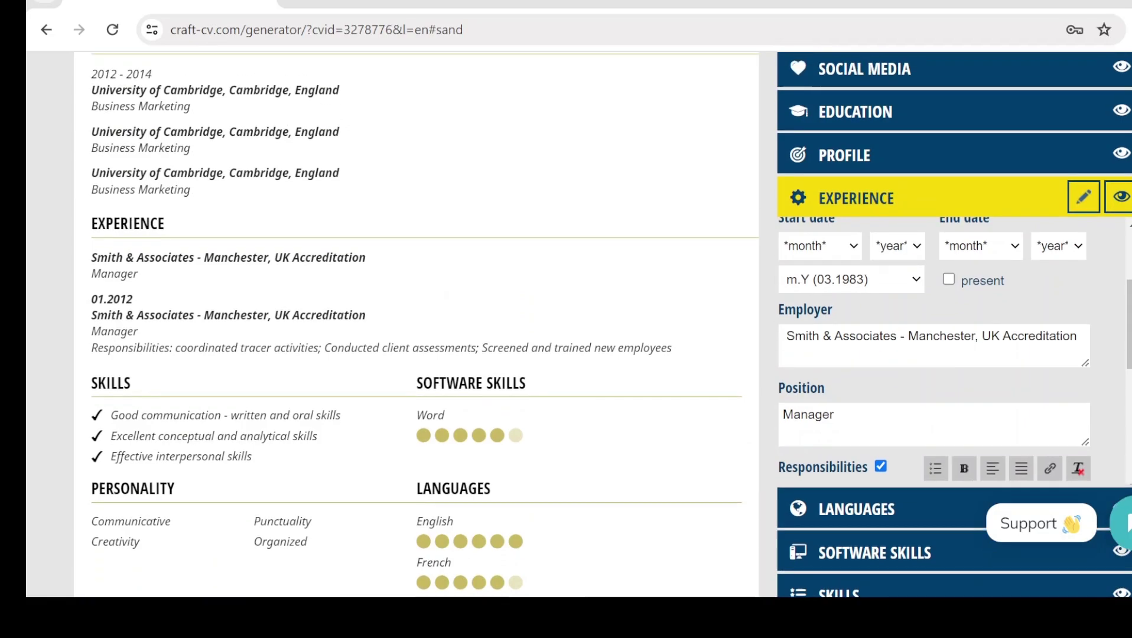
scroll(933, 355, down, 3)
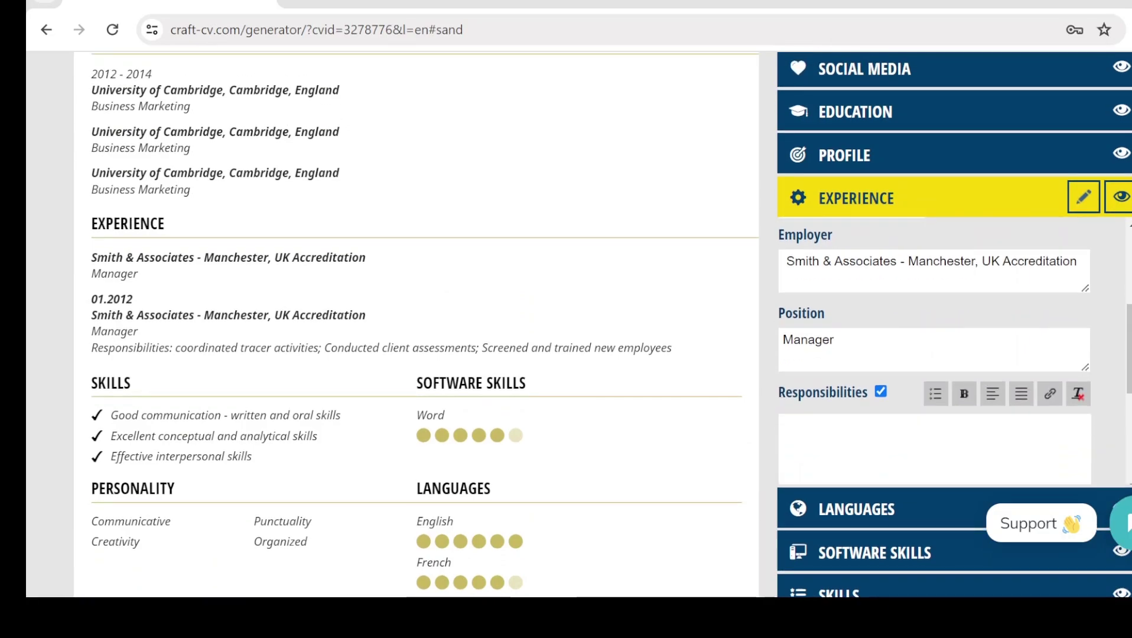
Open the languages section and set the English level to 5.
scroll(933, 354, down, 2)
click(857, 509)
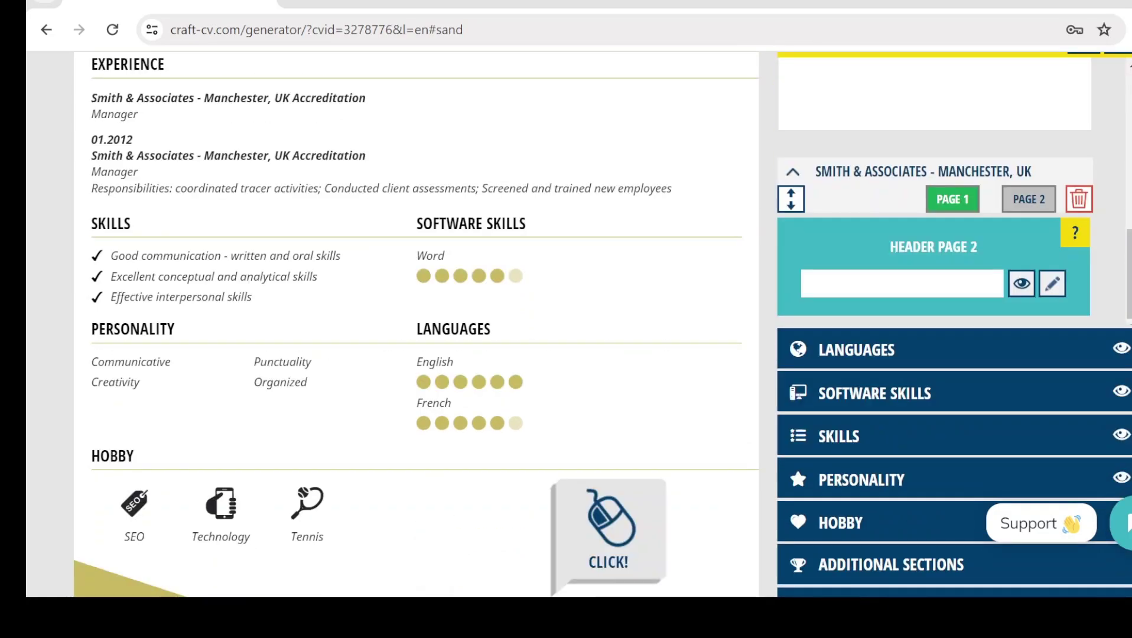
scroll(945, 295, down, 1)
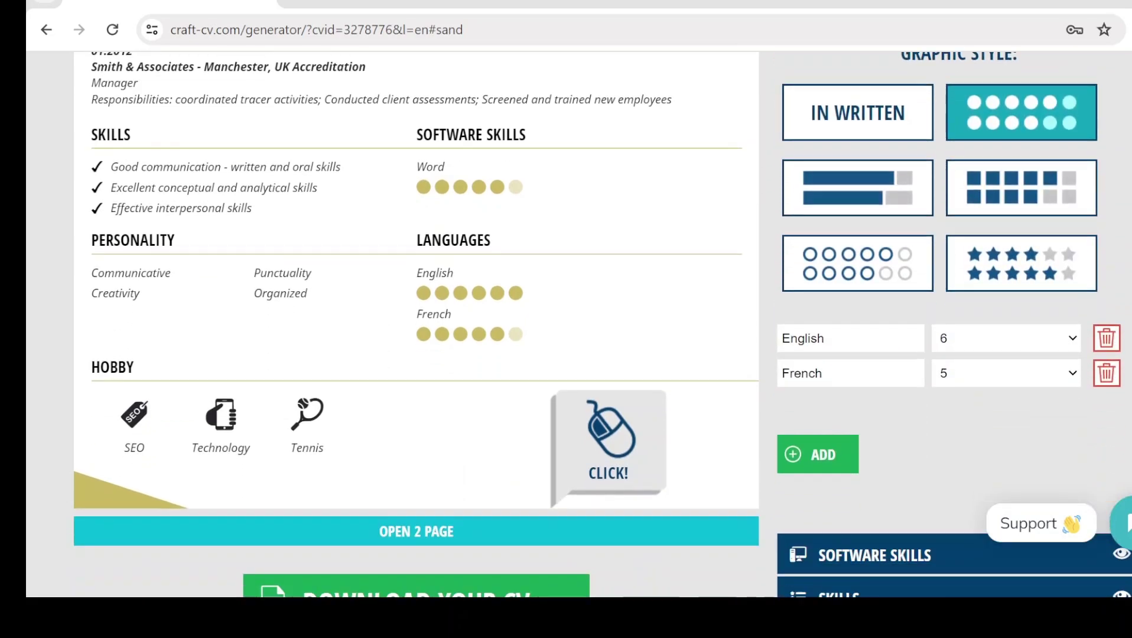
click(947, 423)
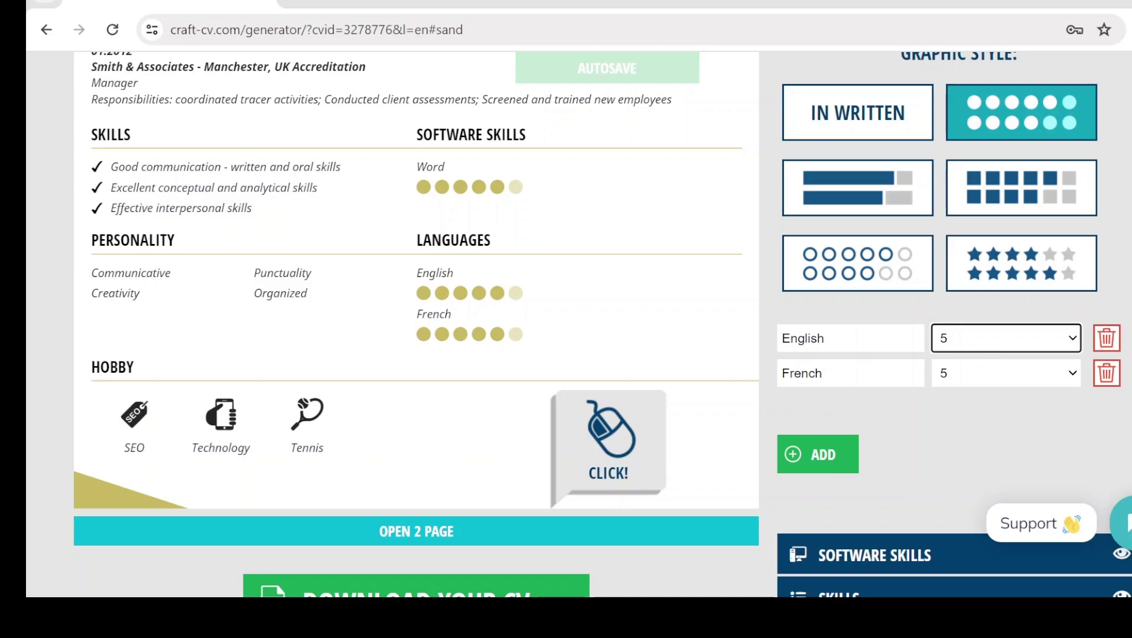
Open the software skills, skills, personality and hobby sections in turn and examine their entries and style options.
scroll(602, 324, down, 1)
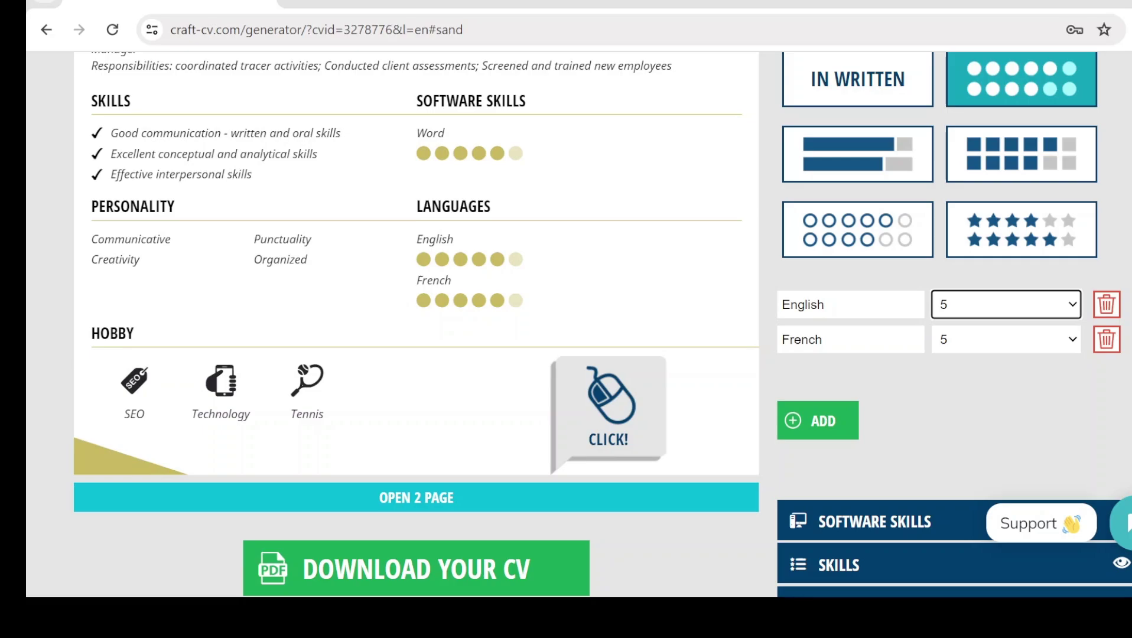
scroll(579, 325, down, 2)
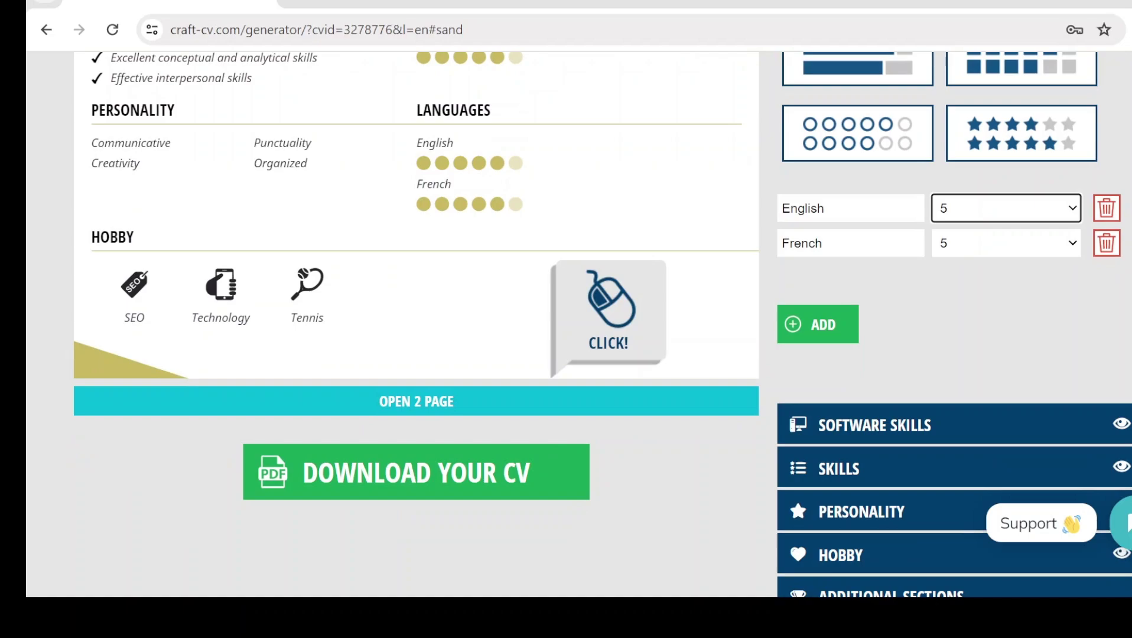
click(938, 440)
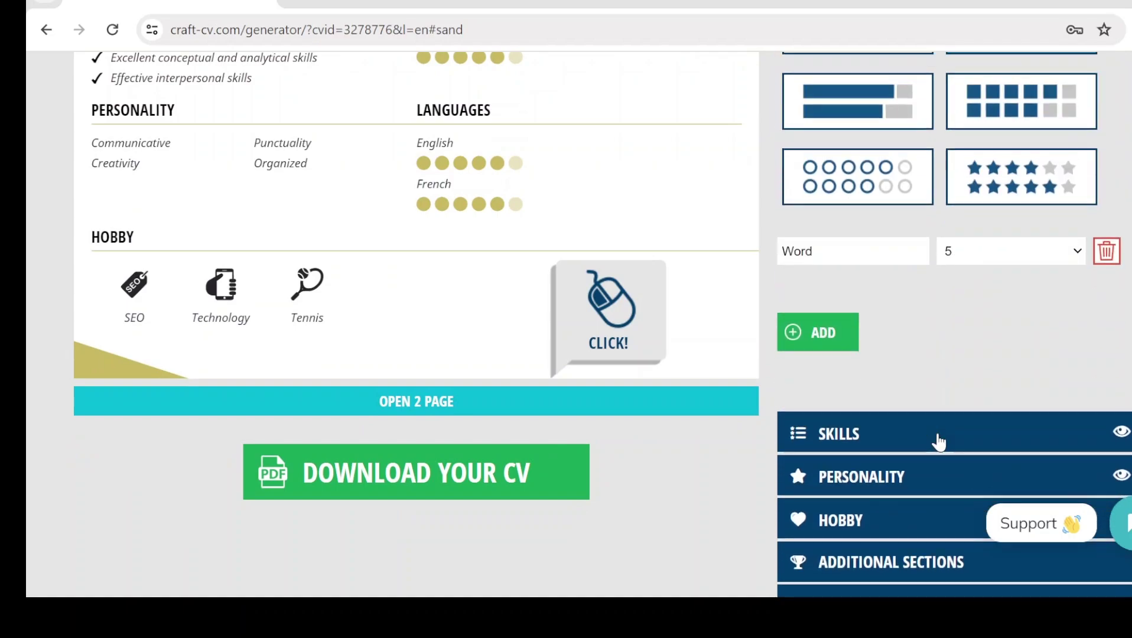
click(899, 440)
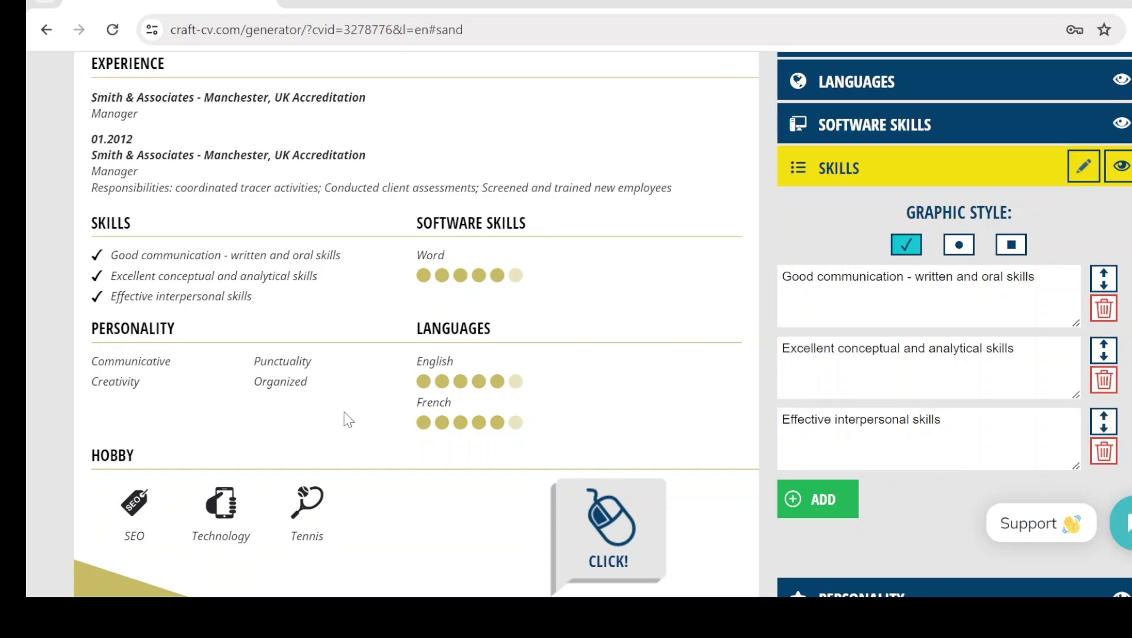
scroll(307, 374, down, 6)
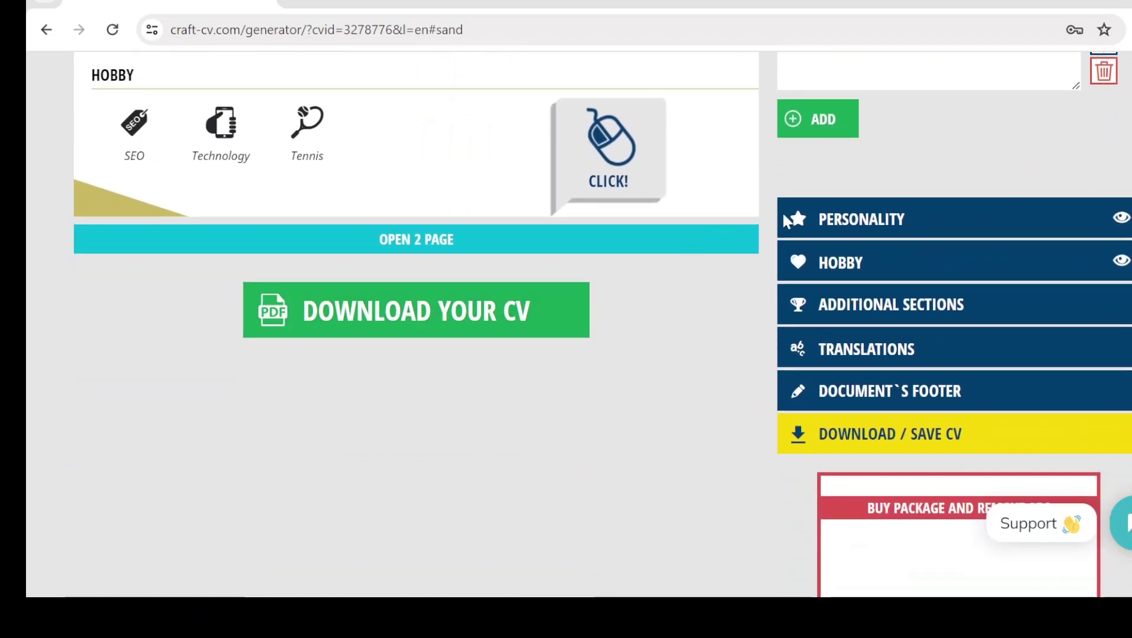
click(858, 220)
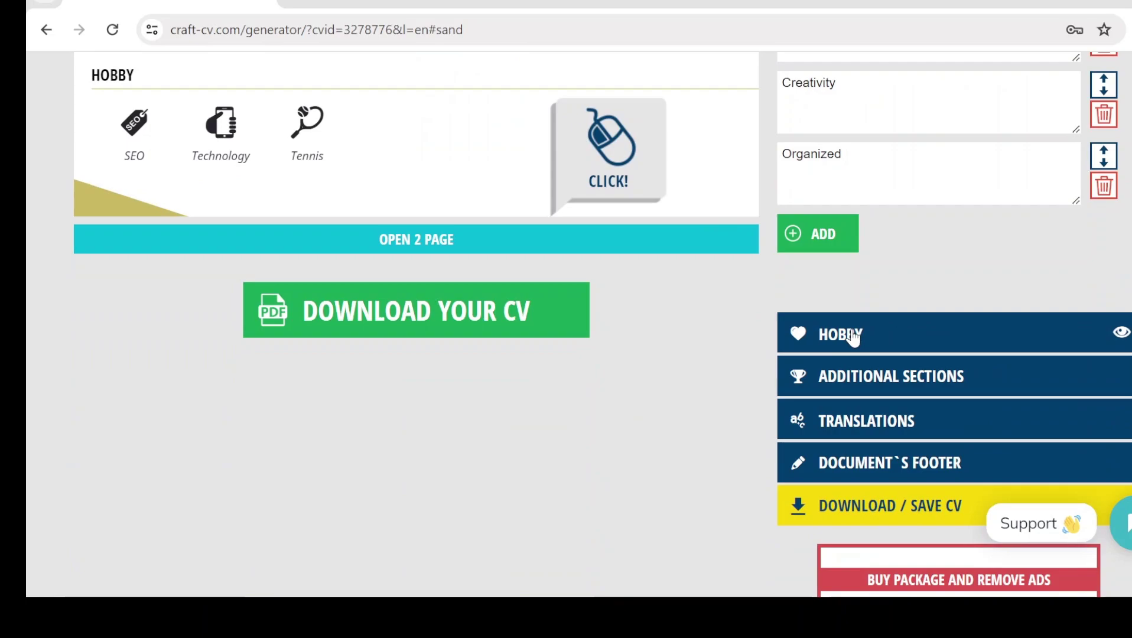
click(852, 335)
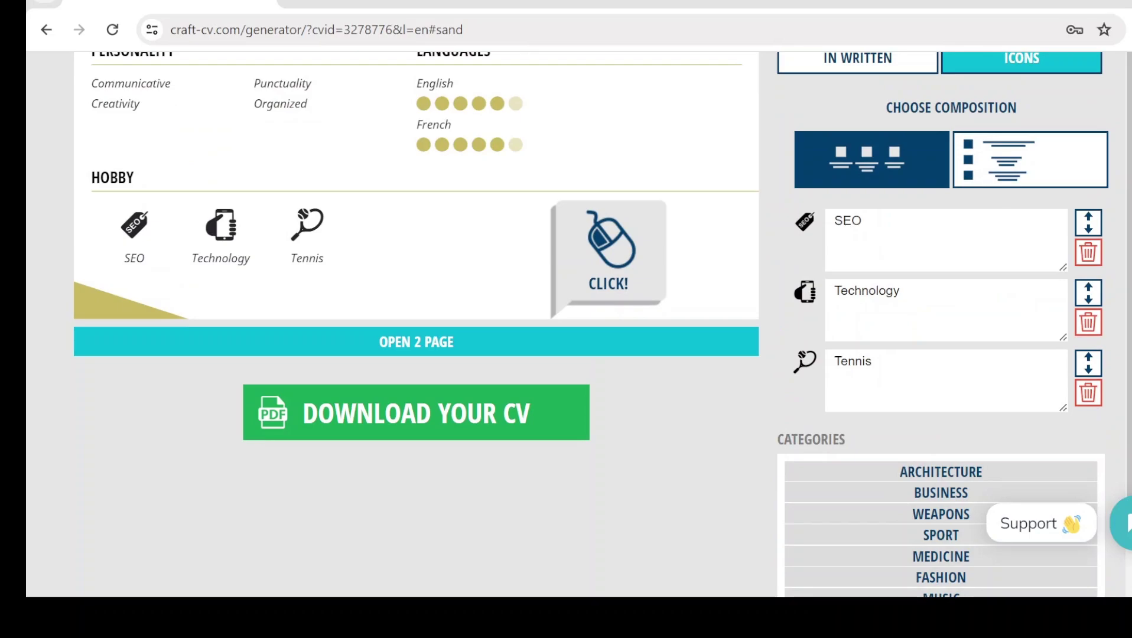
Add a hobby entry with the running footballer icon from the Sport category and label it Football.
scroll(945, 325, down, 2)
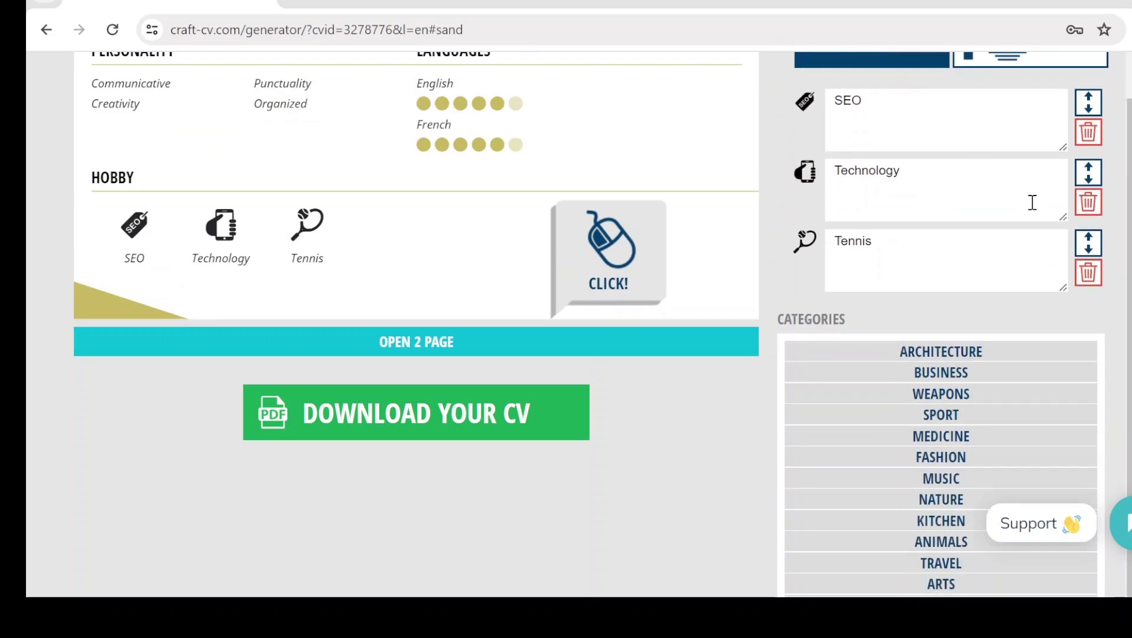
click(936, 416)
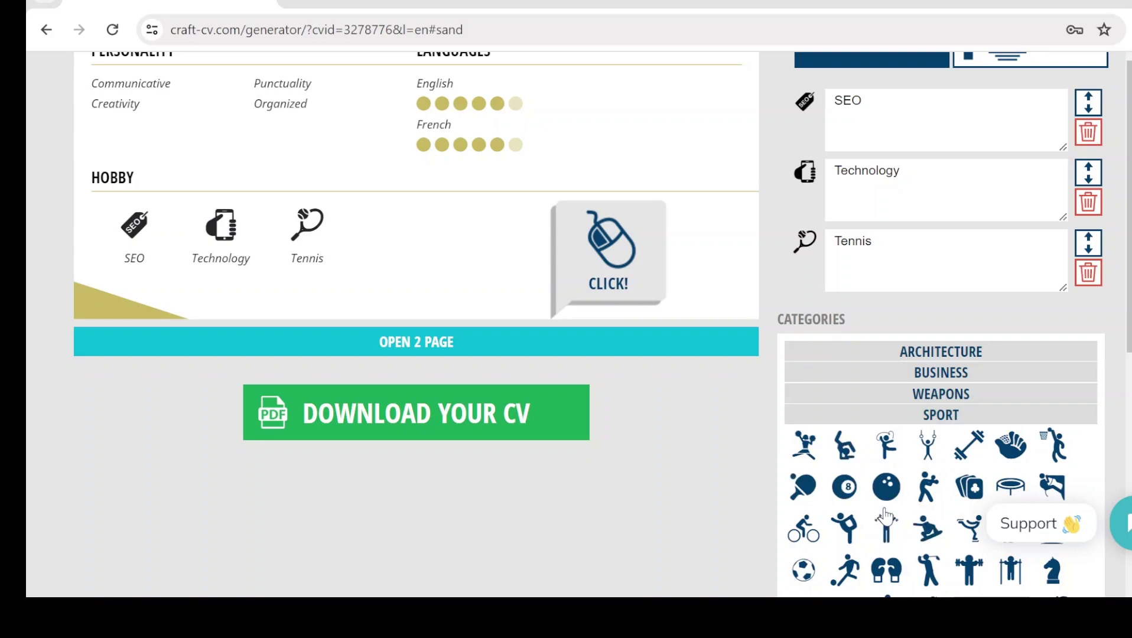
click(845, 569)
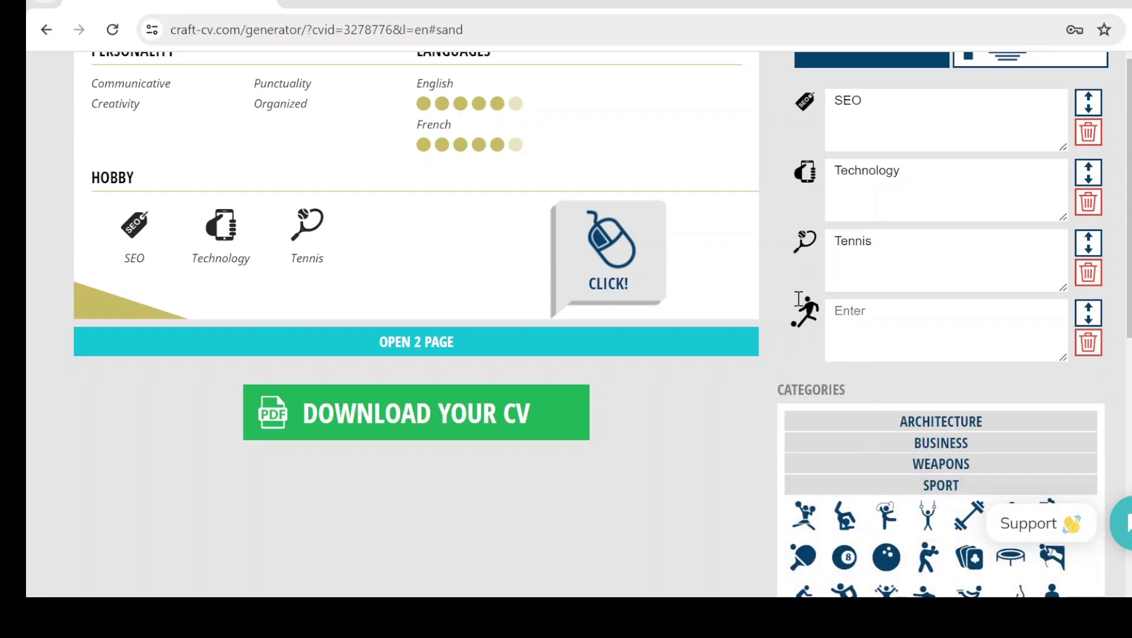
click(873, 334)
text(Fo)
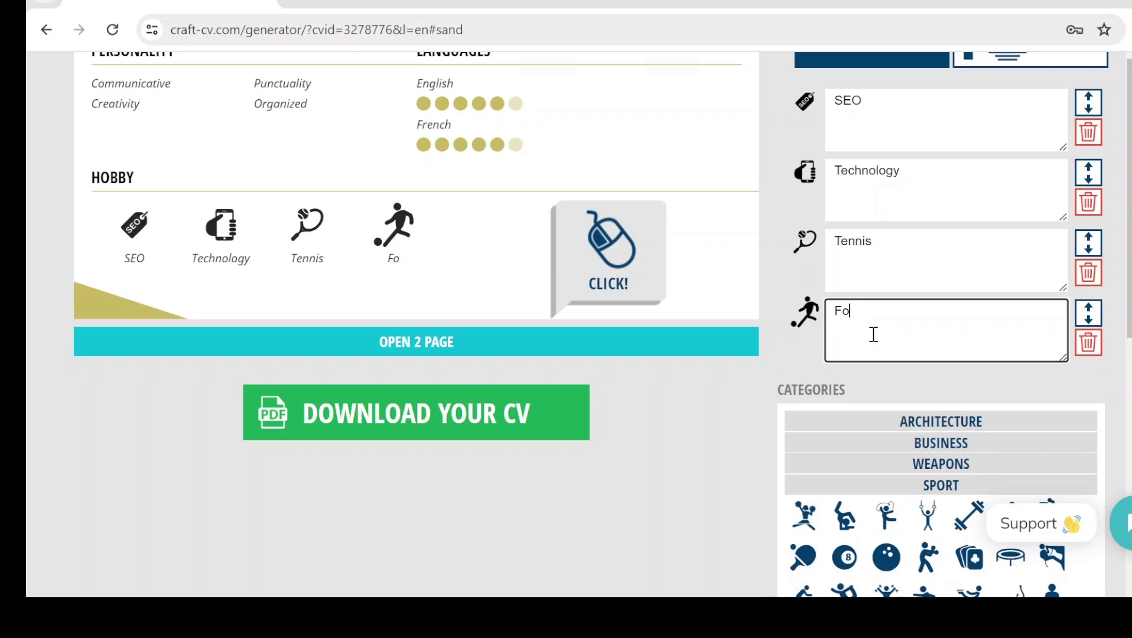
text(otball)
Open the additional sections area and examine its section name and text fields alongside the CV preview.
scroll(873, 334, down, 3)
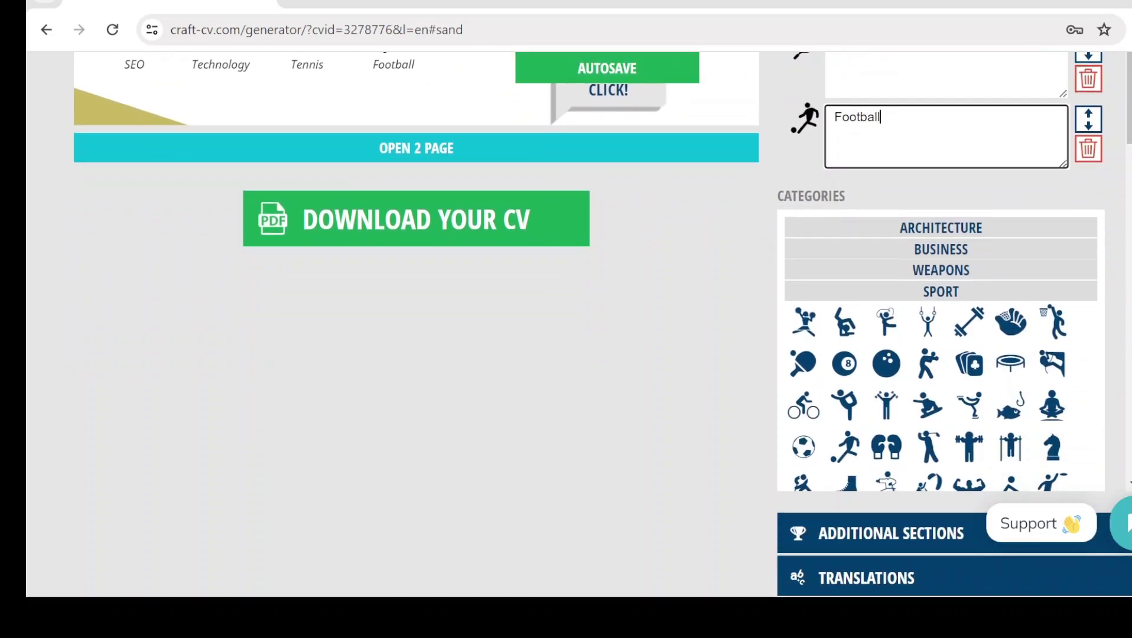
scroll(940, 266, down, 8)
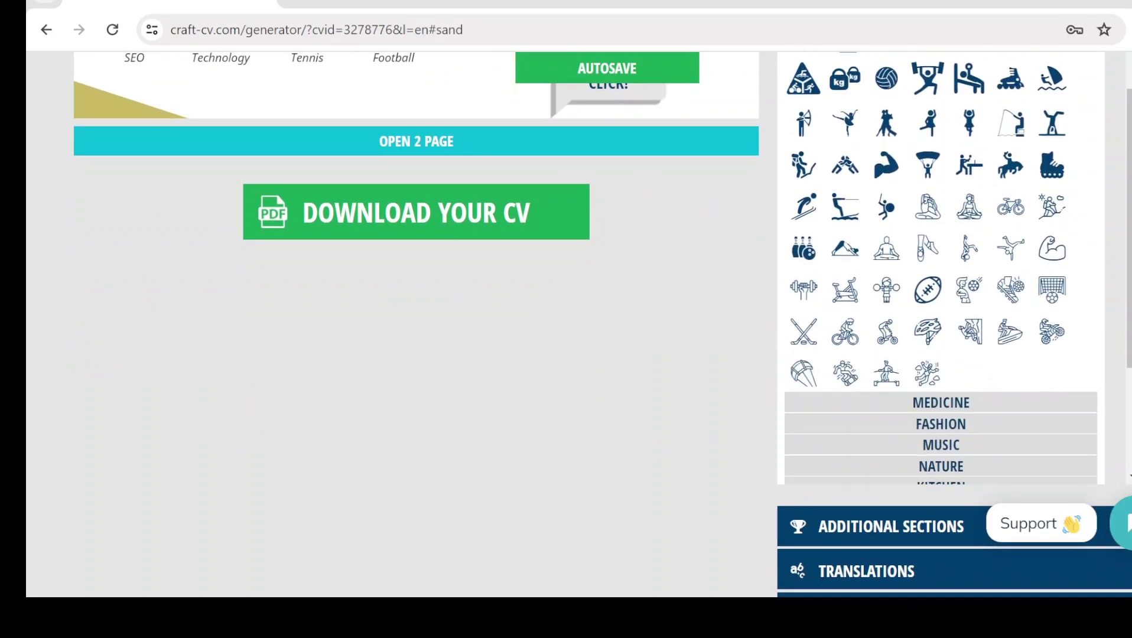
scroll(940, 266, down, 4)
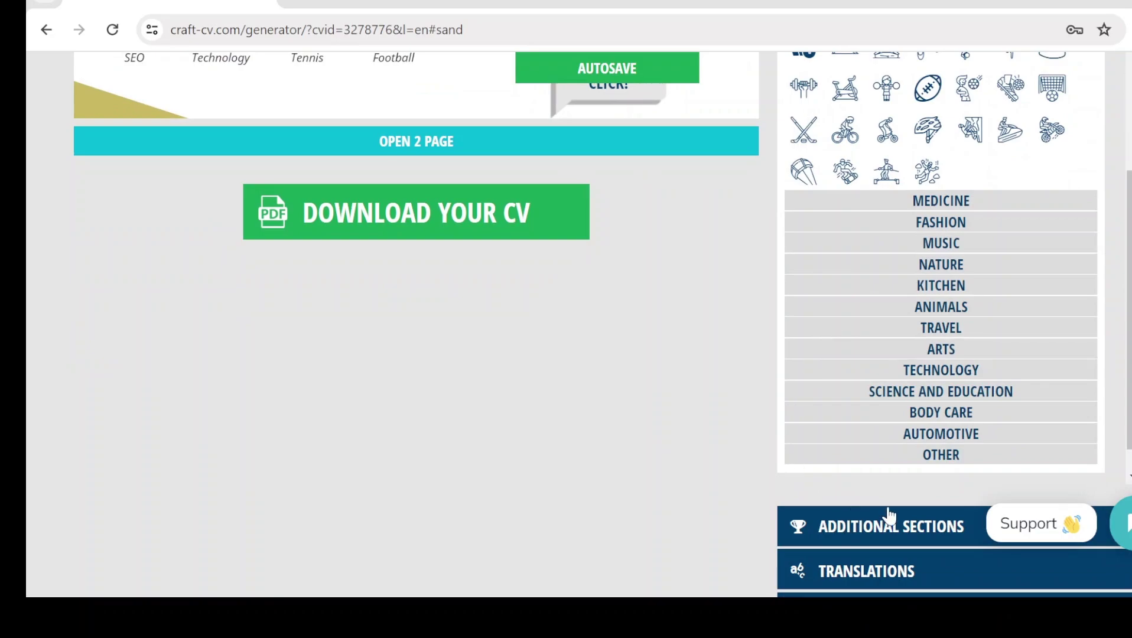
click(890, 515)
scroll(889, 512, down, 5)
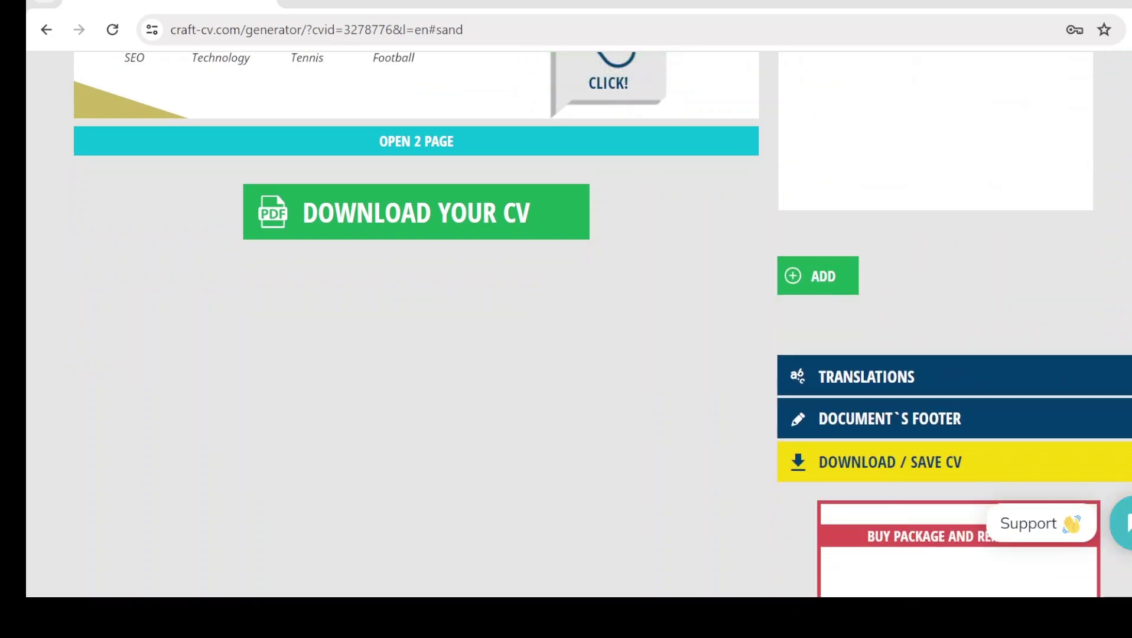
scroll(602, 324, up, 5)
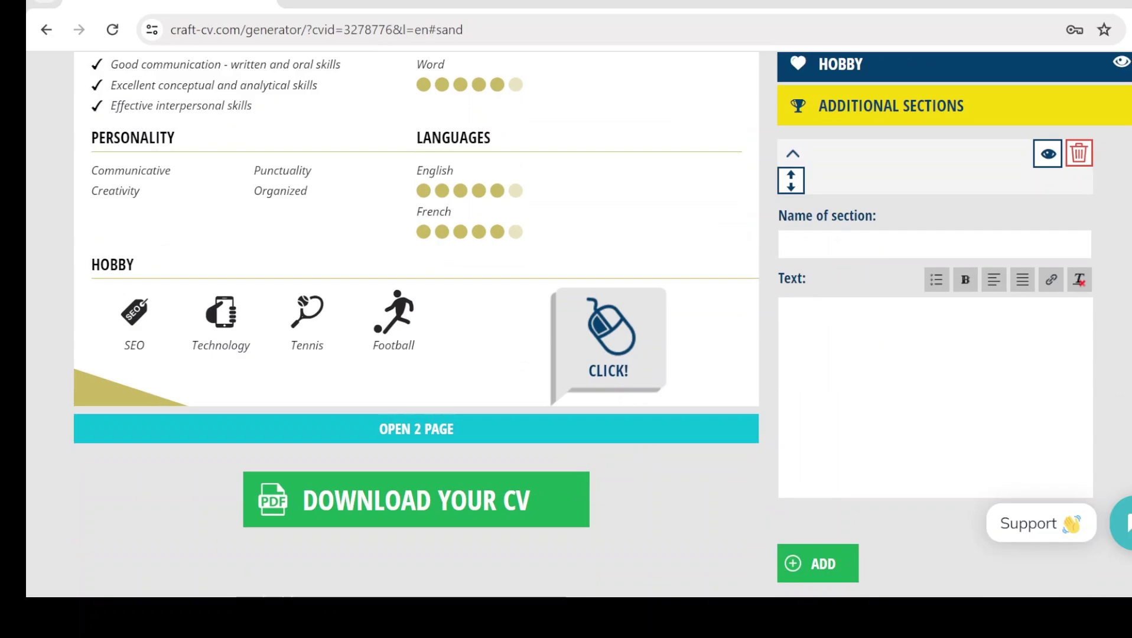
scroll(602, 324, up, 5)
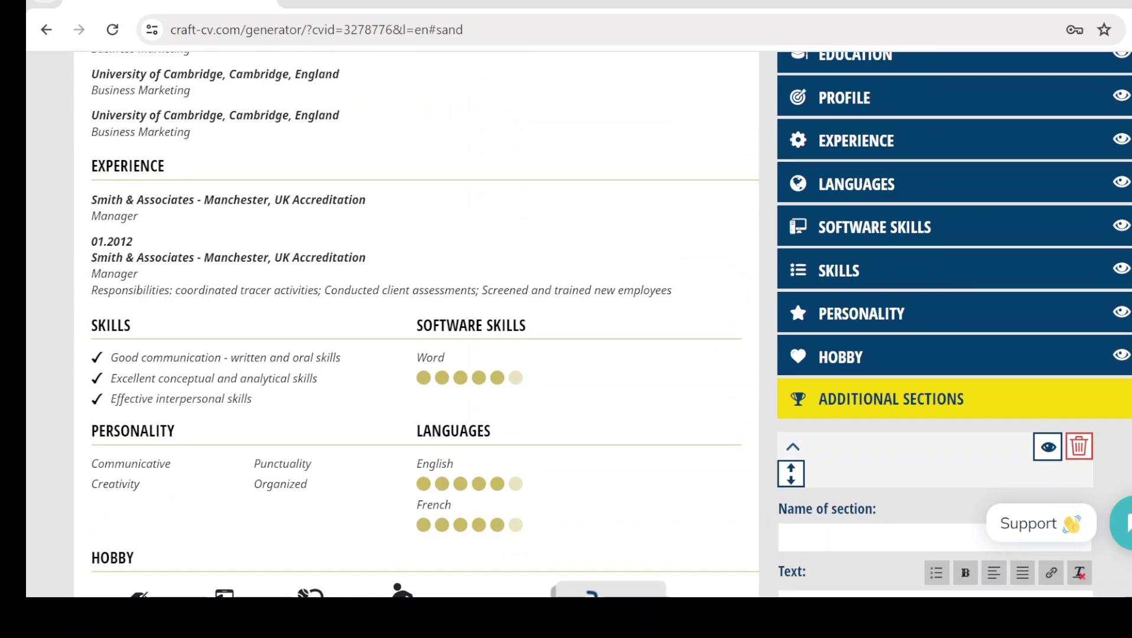
scroll(579, 324, down, 1)
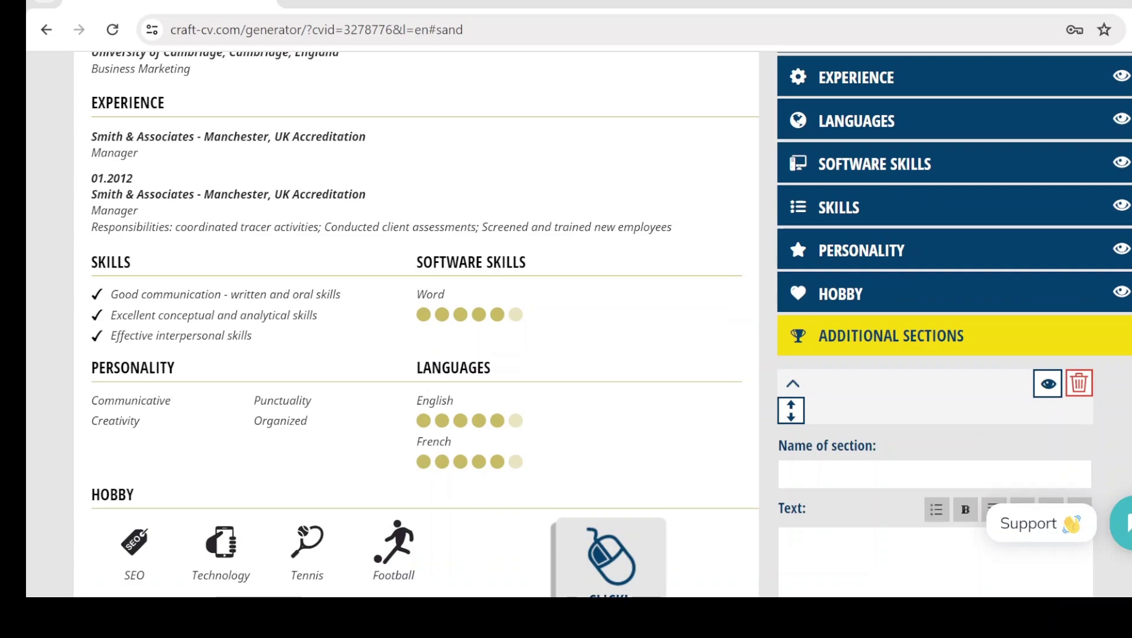
scroll(579, 324, down, 6)
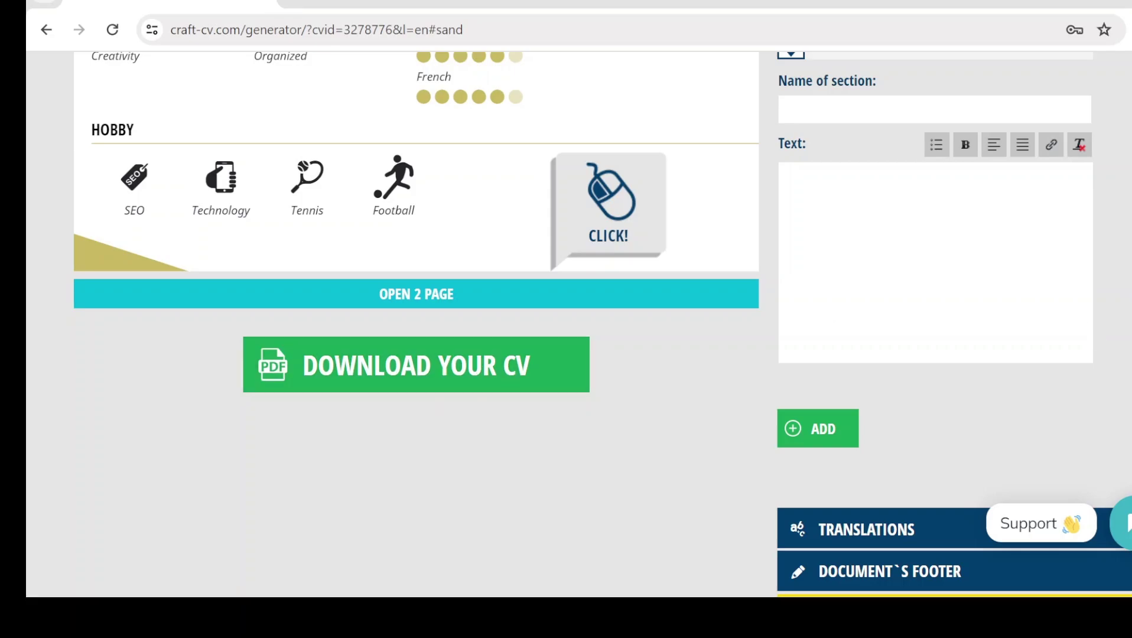
Switch the CV to the free Machete template and check the complete layout.
scroll(579, 325, up, 15)
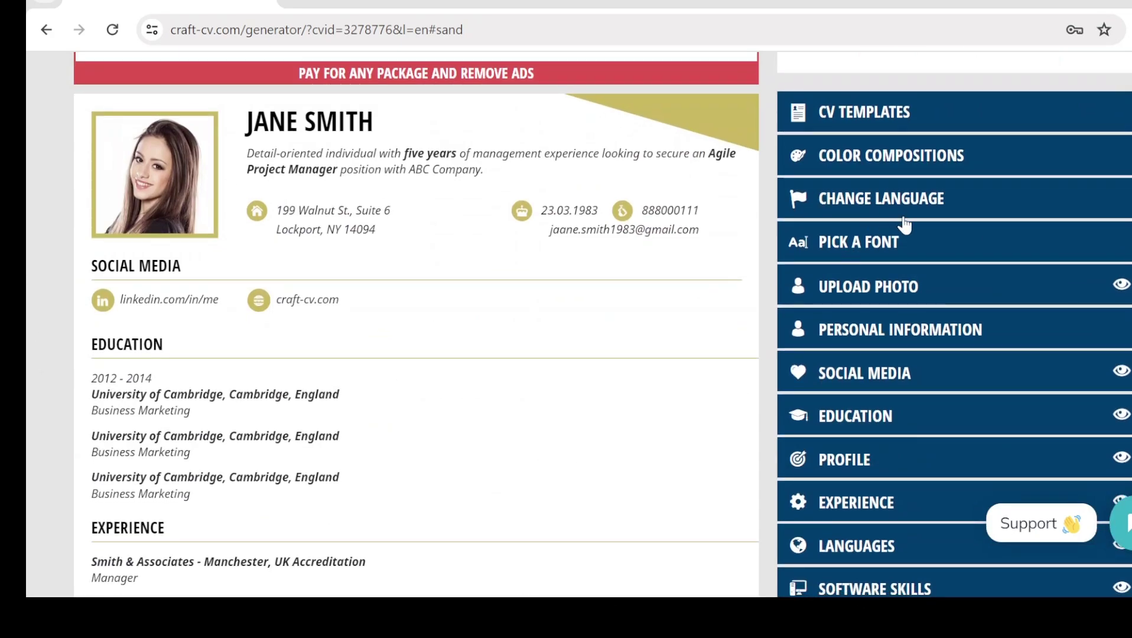
click(859, 117)
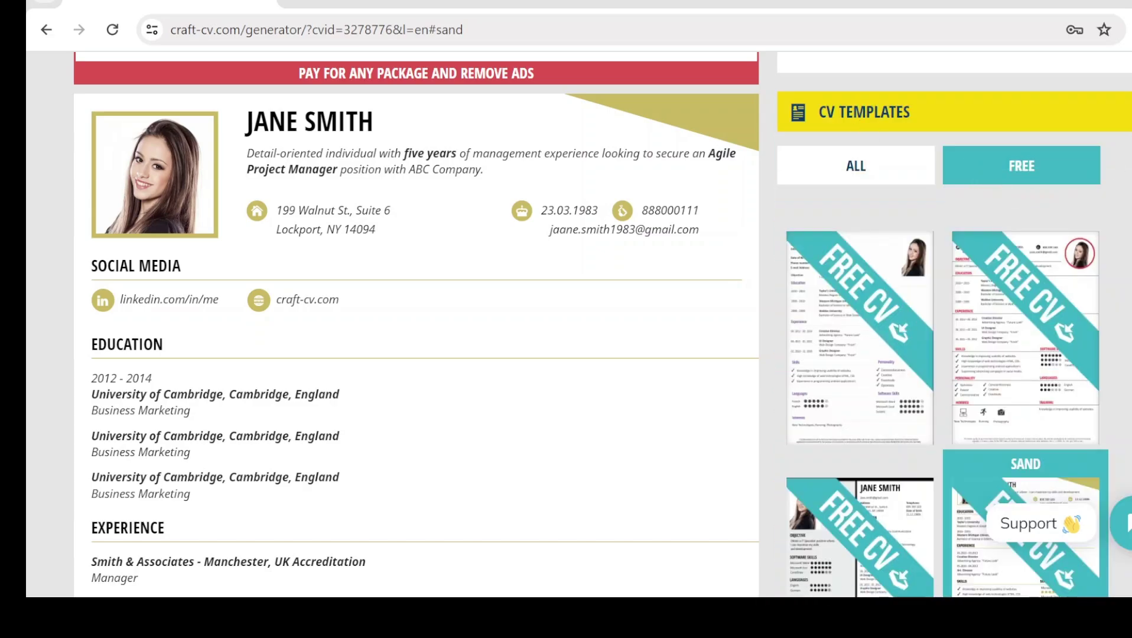
scroll(919, 395, down, 4)
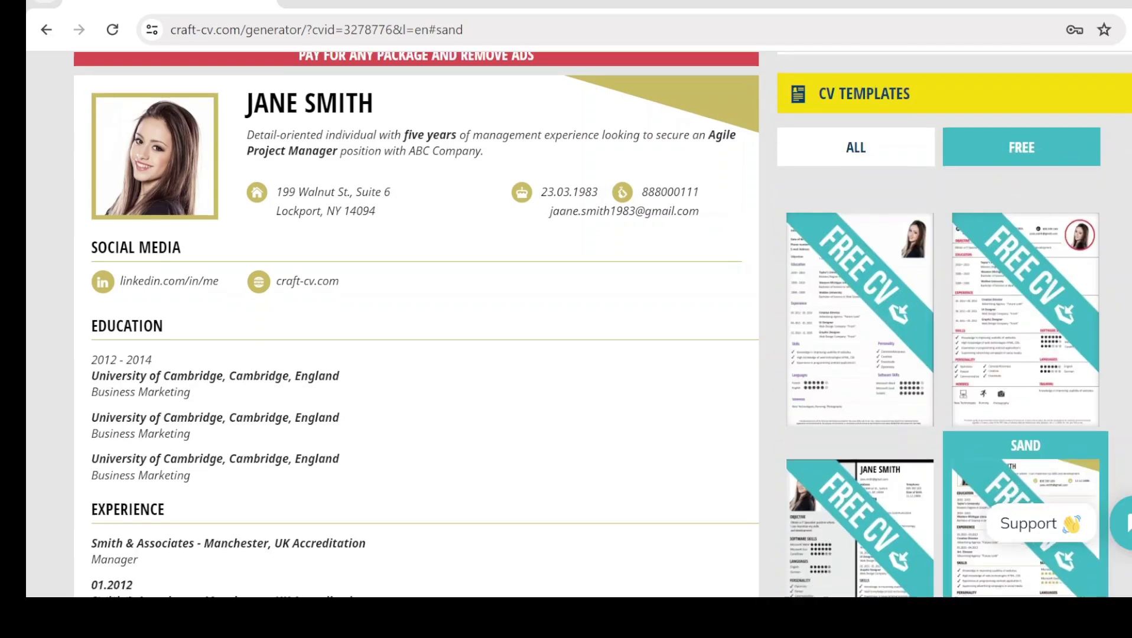
scroll(919, 396, up, 2)
click(919, 396)
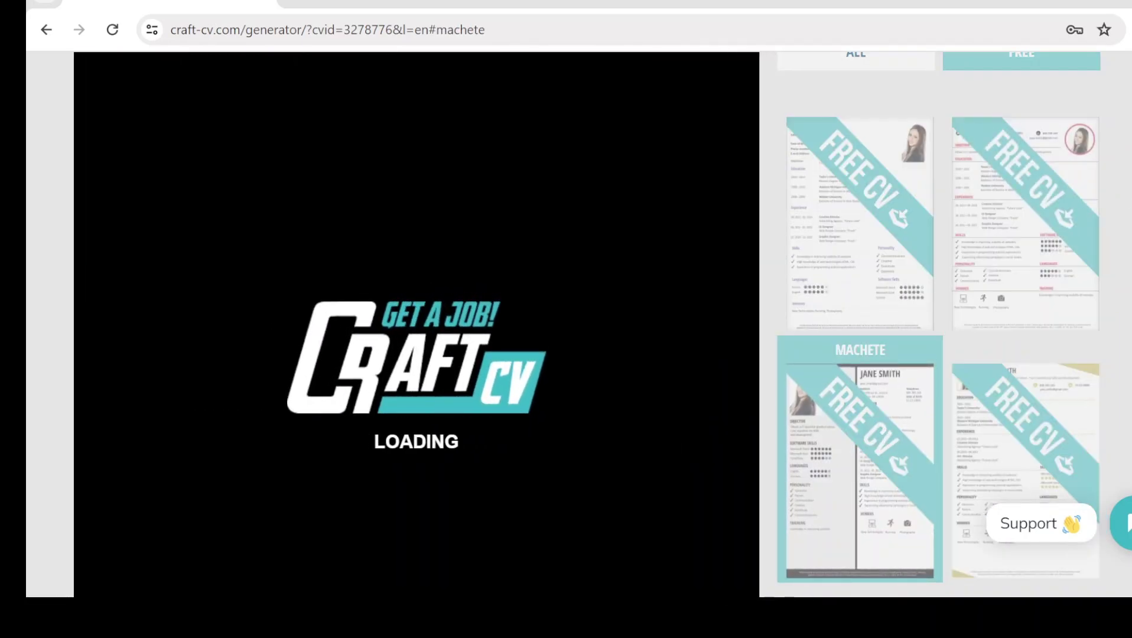
scroll(579, 325, down, 6)
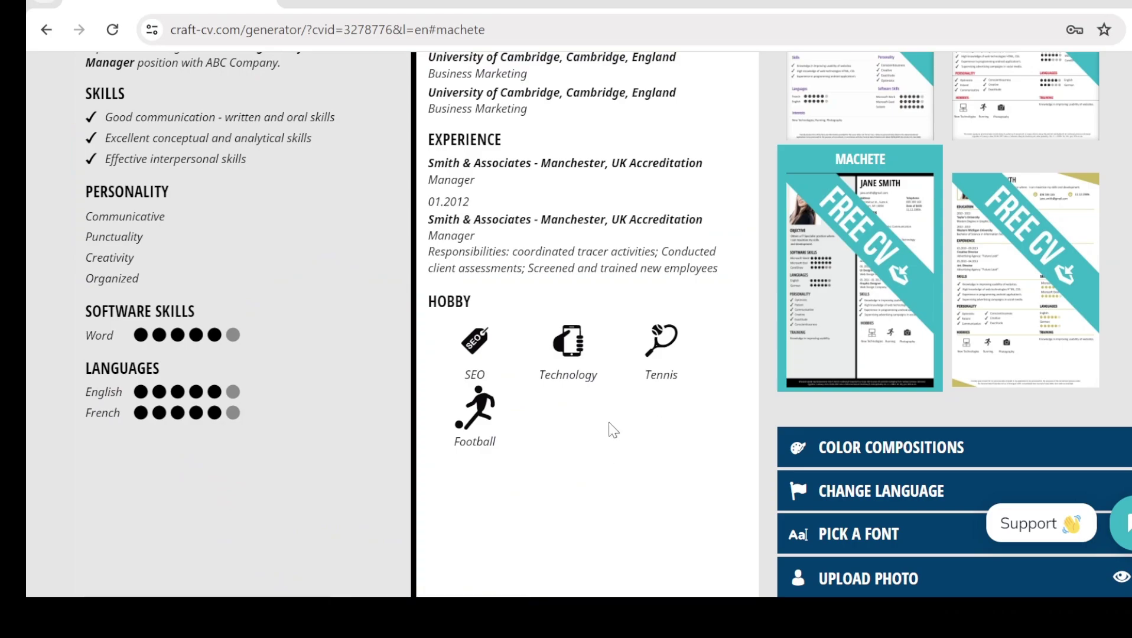
click(959, 291)
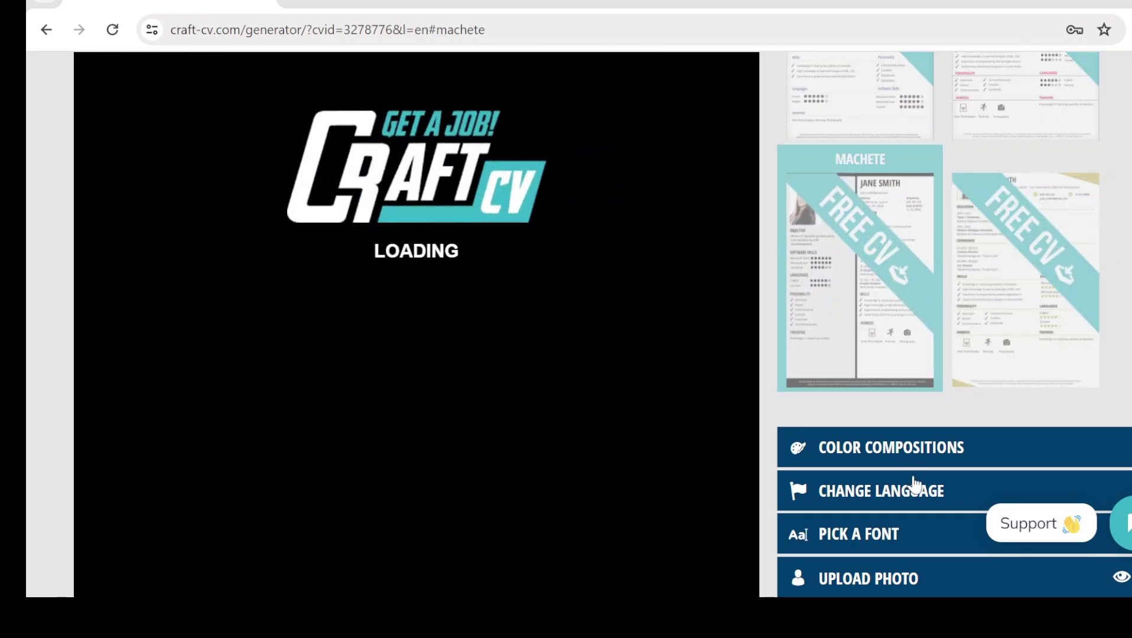
Try the Berry Blue, Dark Blue, Brown Spice and Timberwolf color compositions and apply Berry Blue to the CV.
click(902, 450)
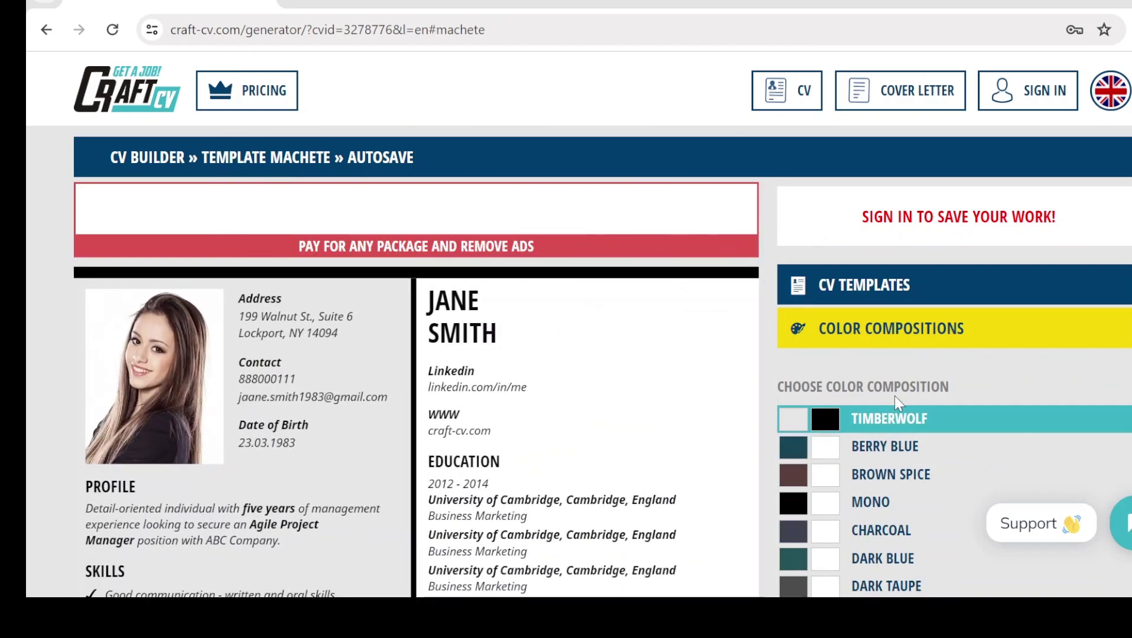
scroll(893, 397, down, 2)
click(884, 446)
scroll(885, 361, down, 1)
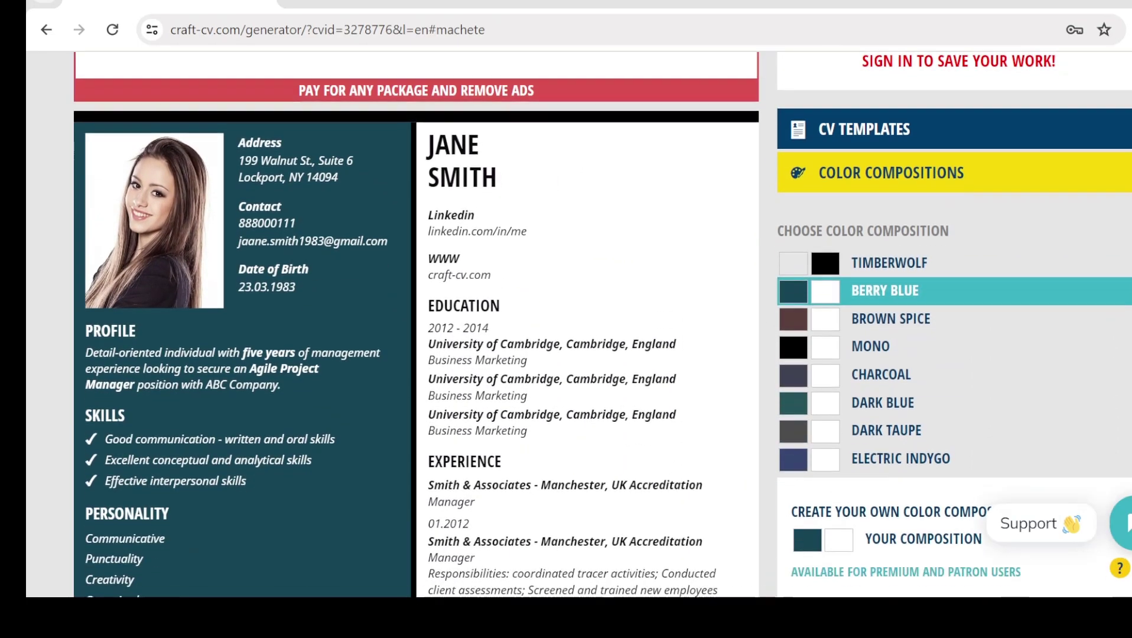
scroll(602, 325, down, 1)
click(883, 379)
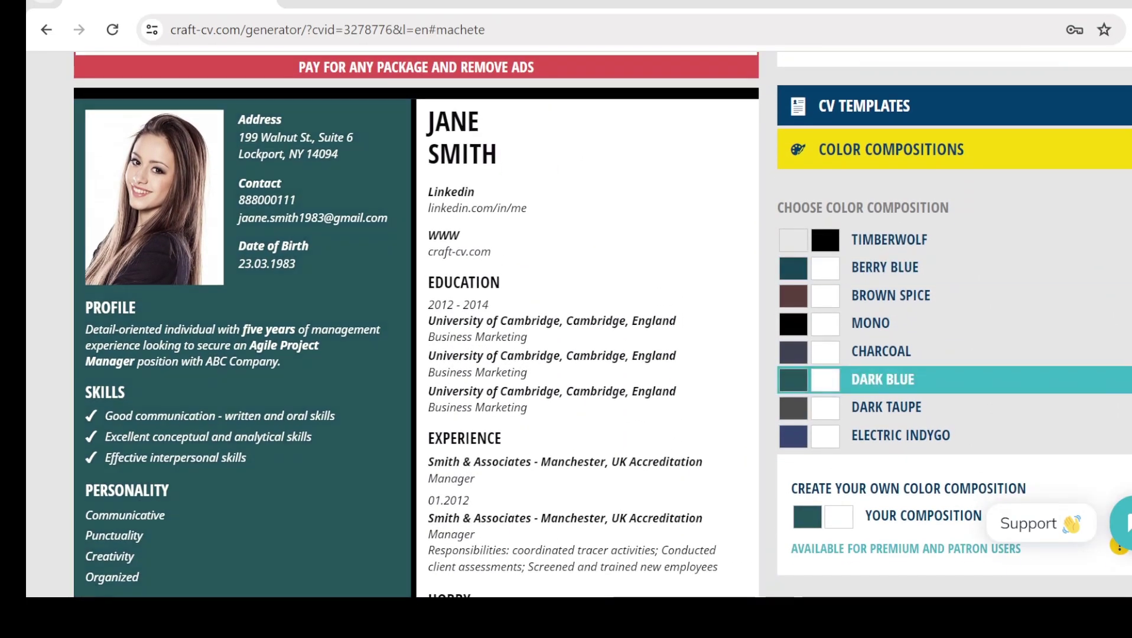
click(890, 295)
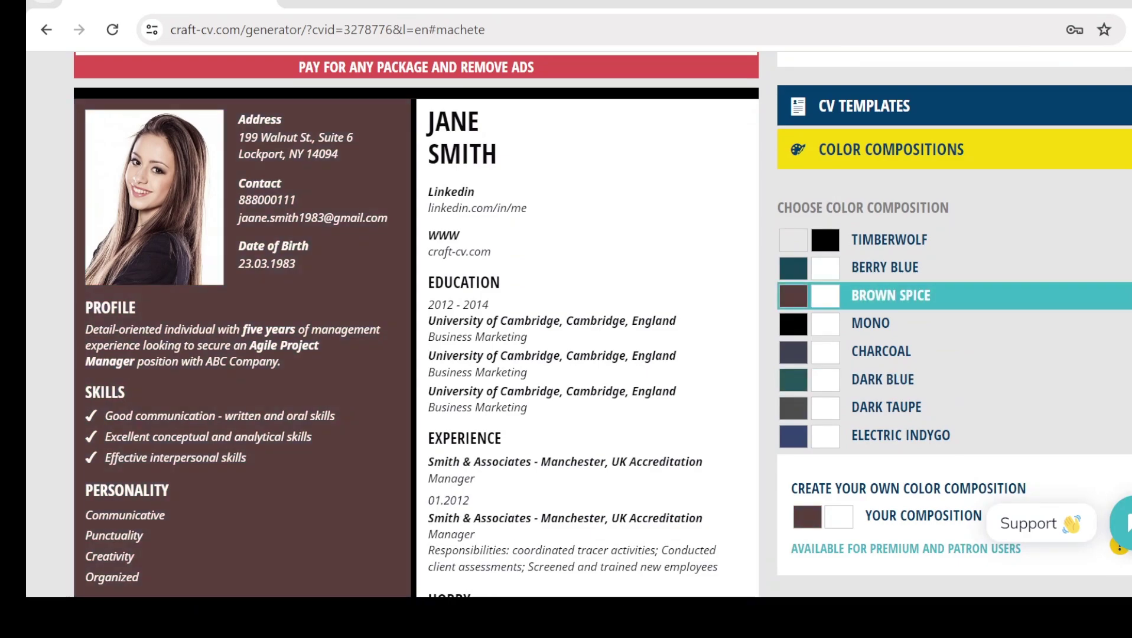
click(889, 239)
click(884, 267)
Request the CV download and sign in to the existing account with its saved e-mail and password.
scroll(591, 324, down, 10)
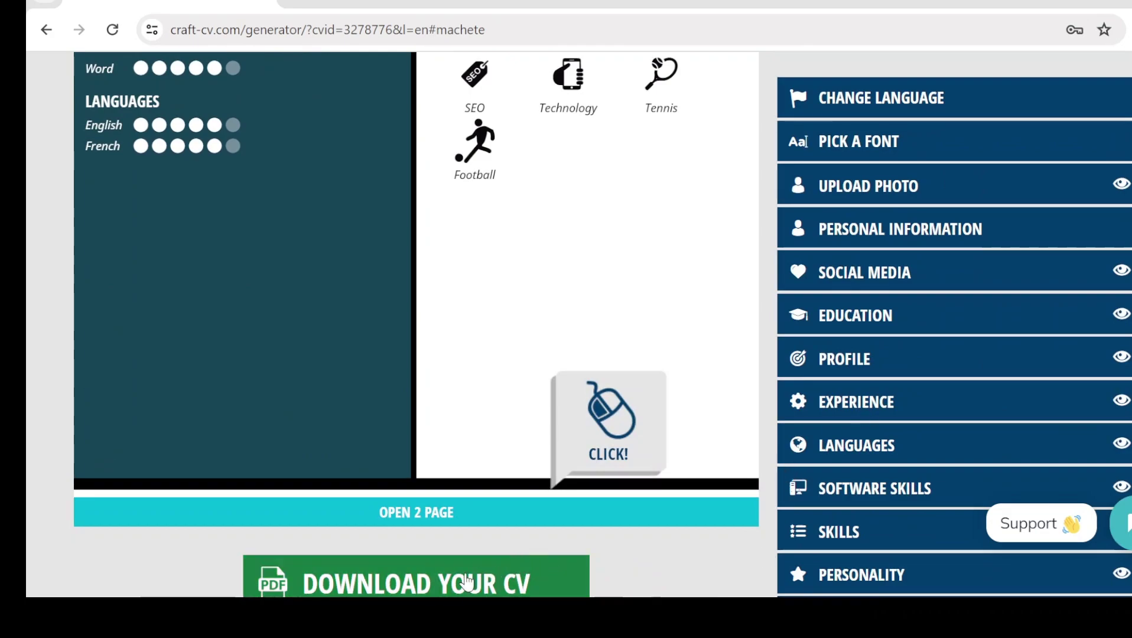
click(467, 582)
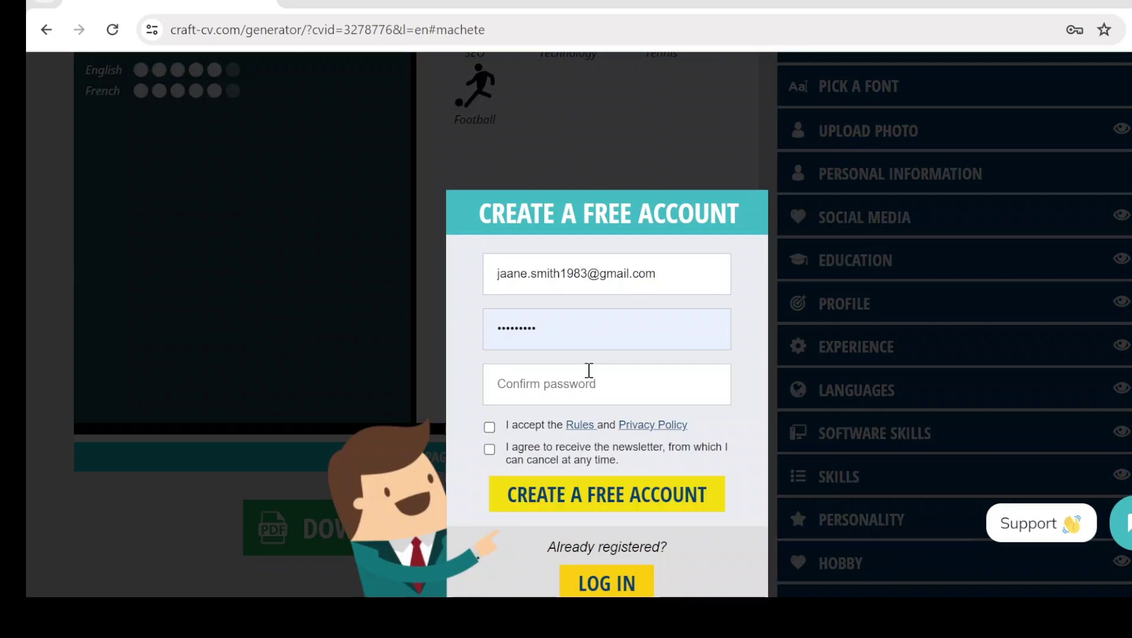
click(623, 583)
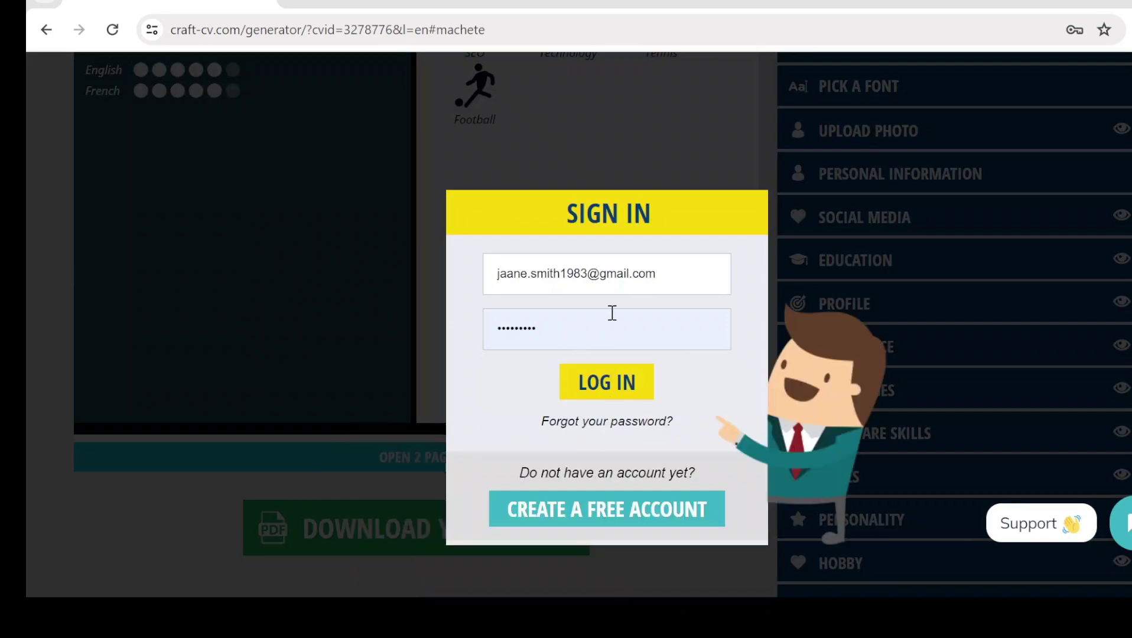
click(697, 281)
click(690, 333)
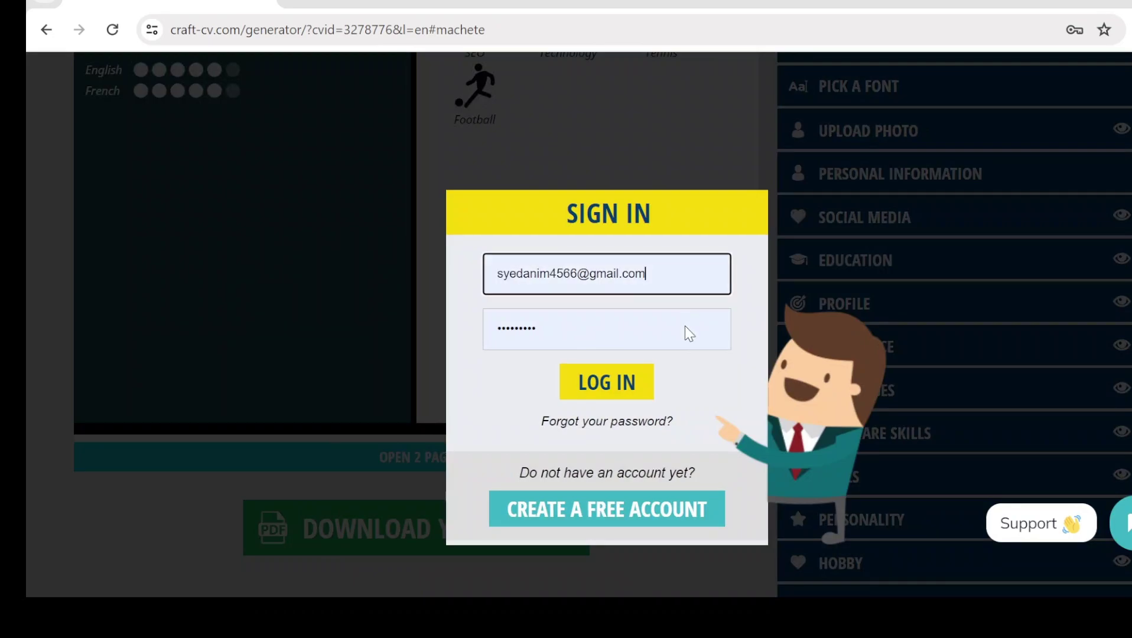
click(608, 387)
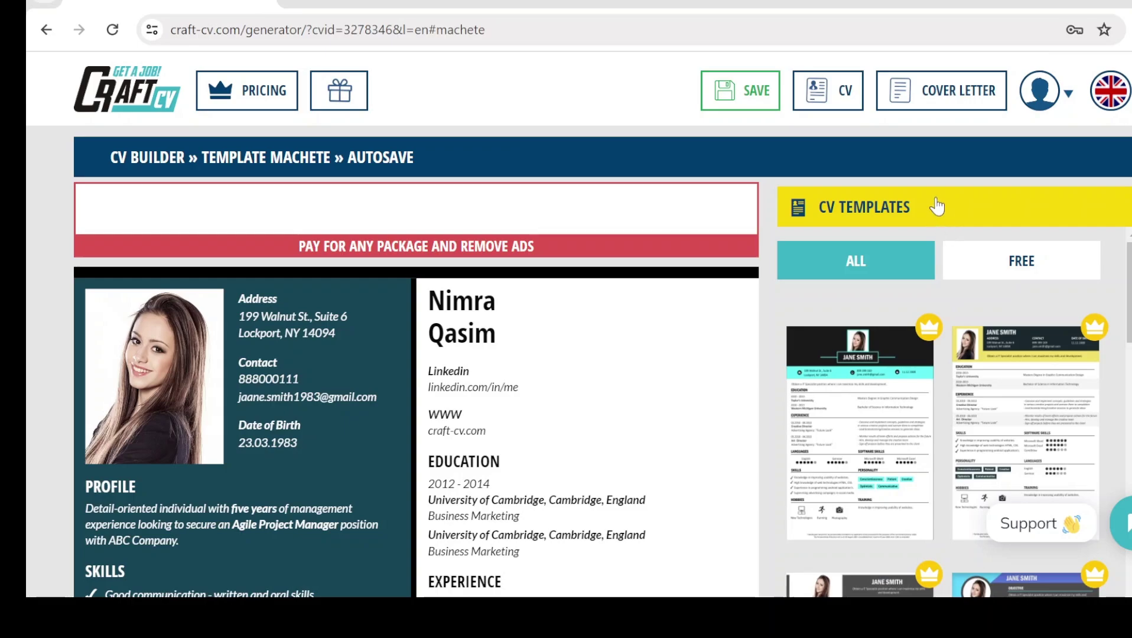
Download the finished Machete CV as a PDF from the download page.
scroll(1052, 110, down, 11)
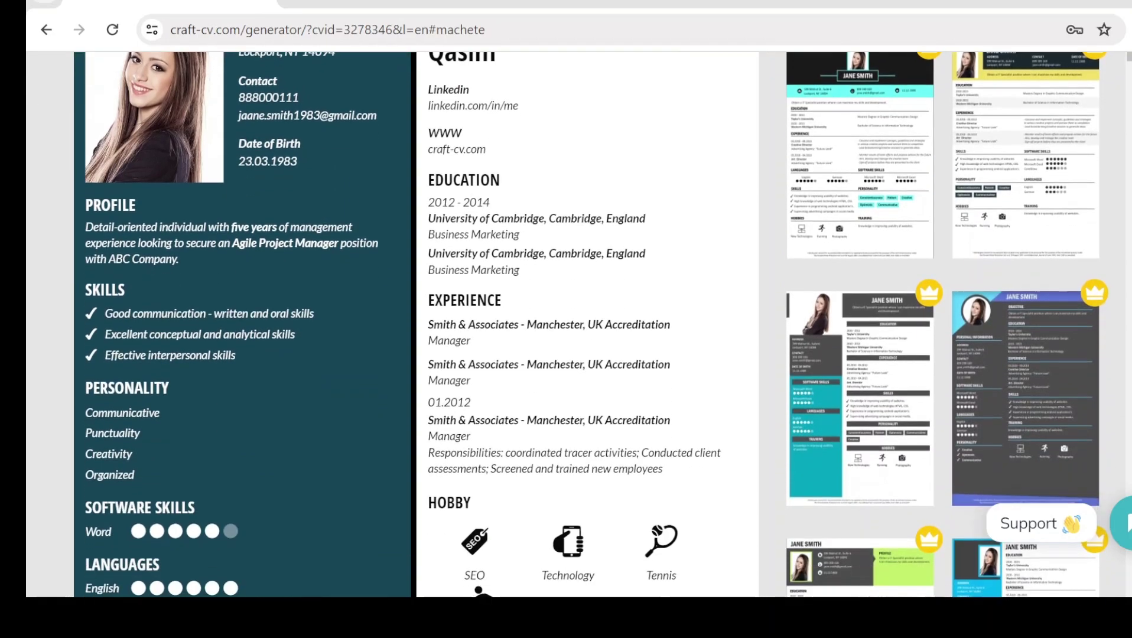
scroll(413, 325, down, 4)
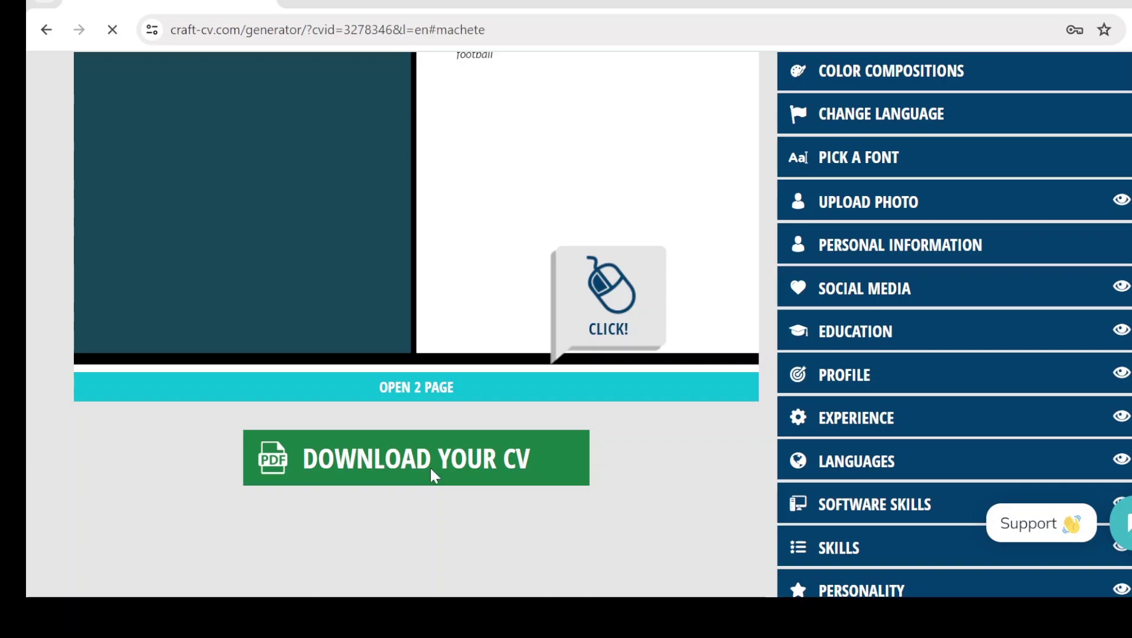
click(431, 470)
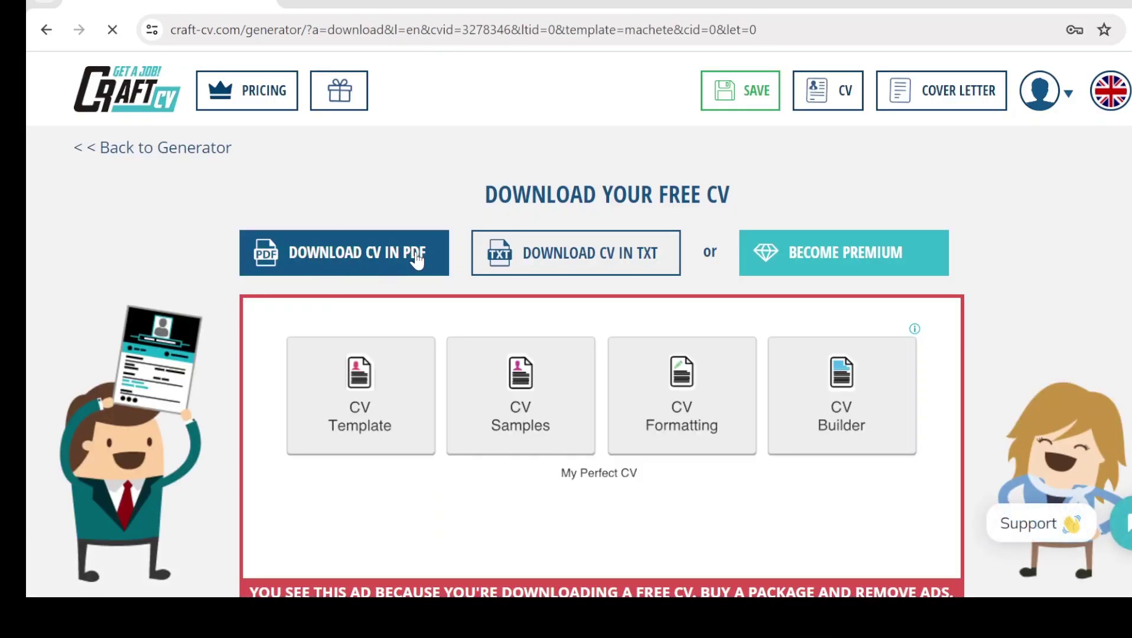
click(366, 270)
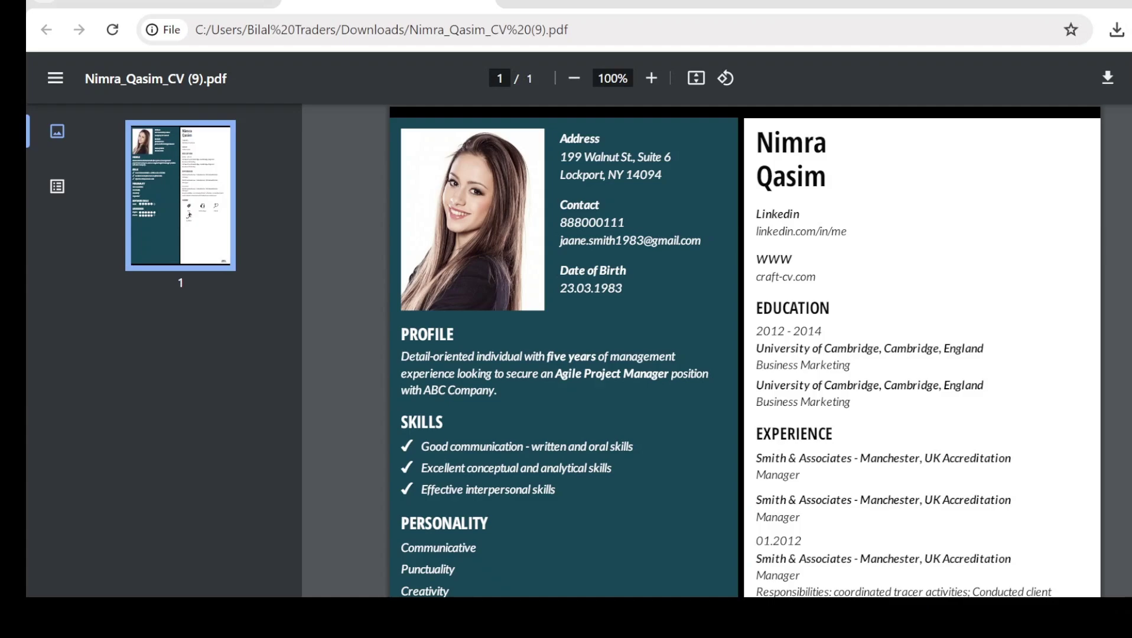
Examine the downloaded CV in the PDF viewer, from the personal details to the hobby section.
scroll(744, 348, down, 4)
scroll(744, 349, up, 3)
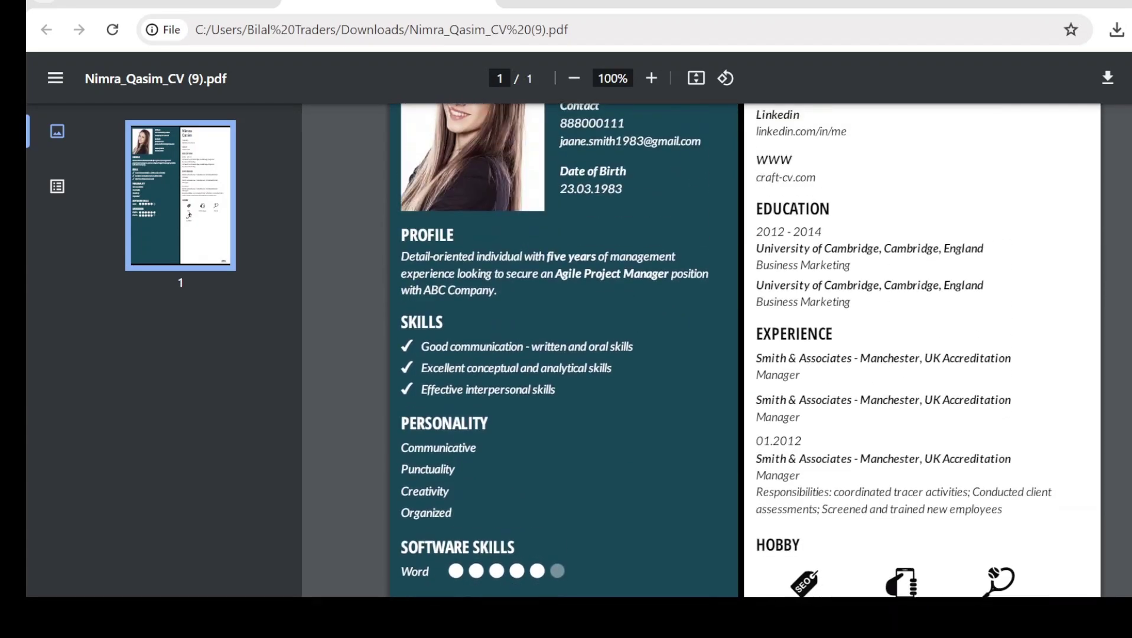
scroll(744, 349, up, 2)
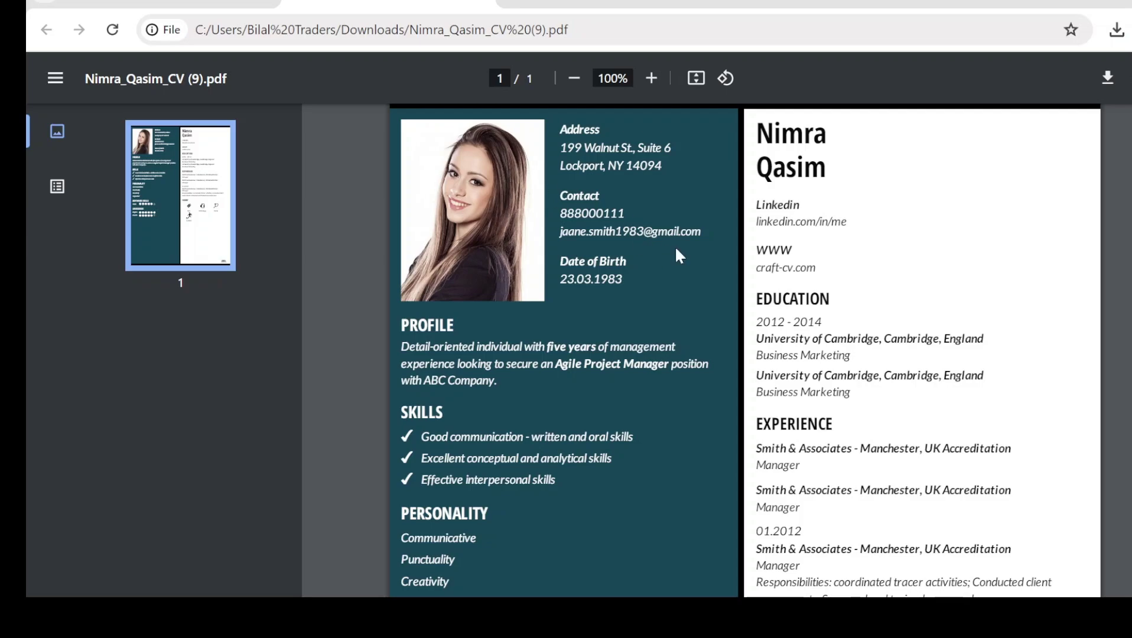
scroll(768, 219, down, 2)
scroll(768, 219, up, 1)
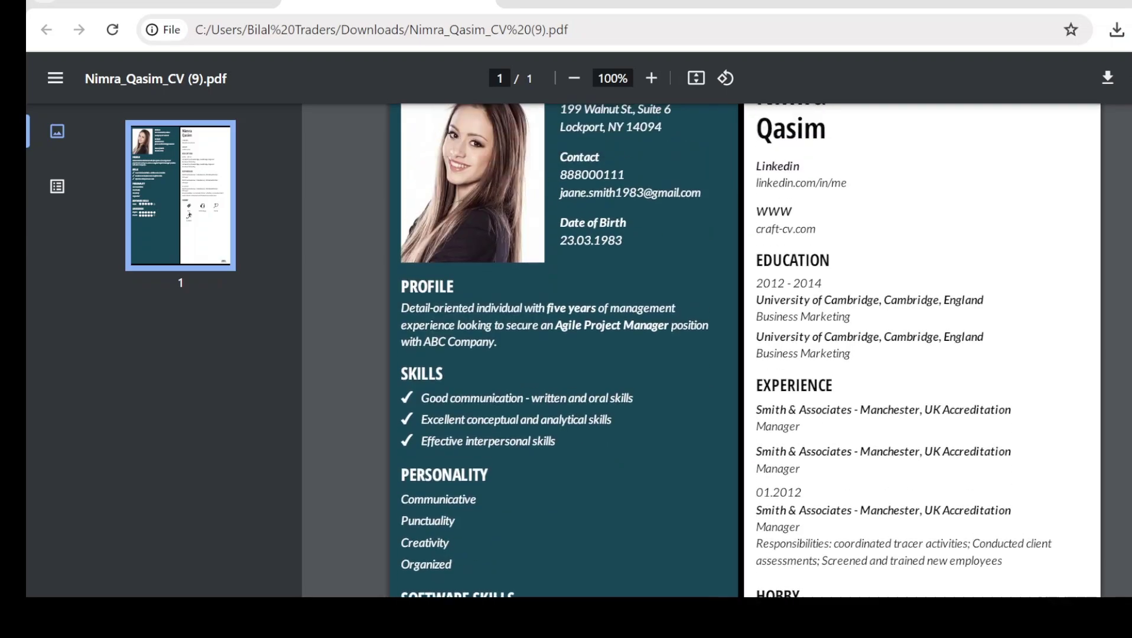
scroll(580, 166, up, 1)
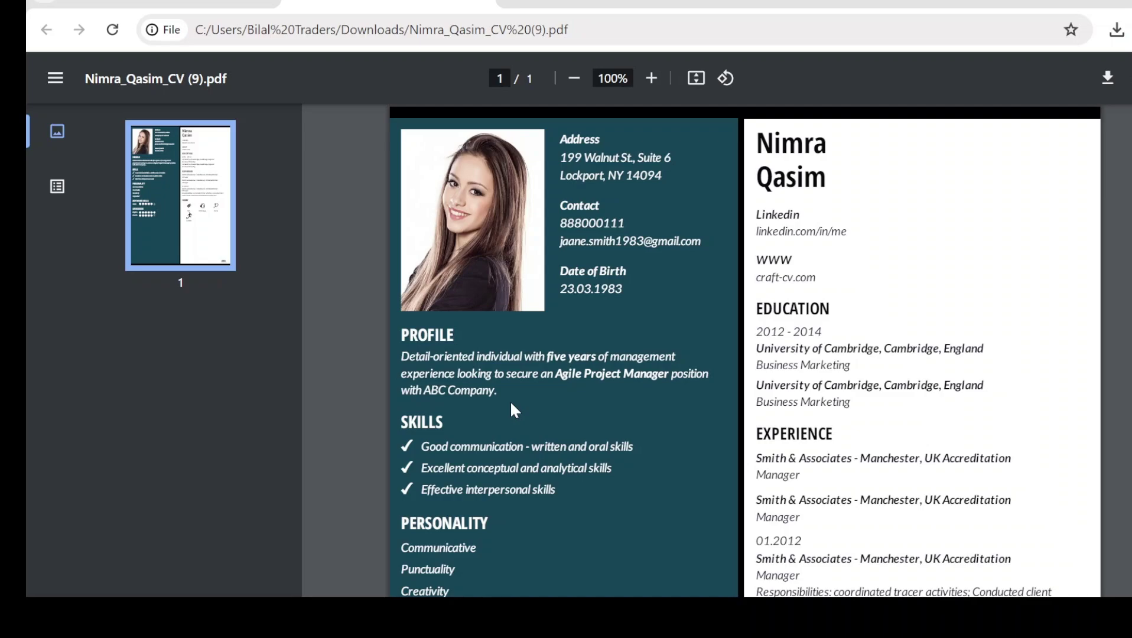
Review the downloaded CV's profile, skills, education and experience sections again, down to the languages and hobbies.
scroll(510, 400, down, 3)
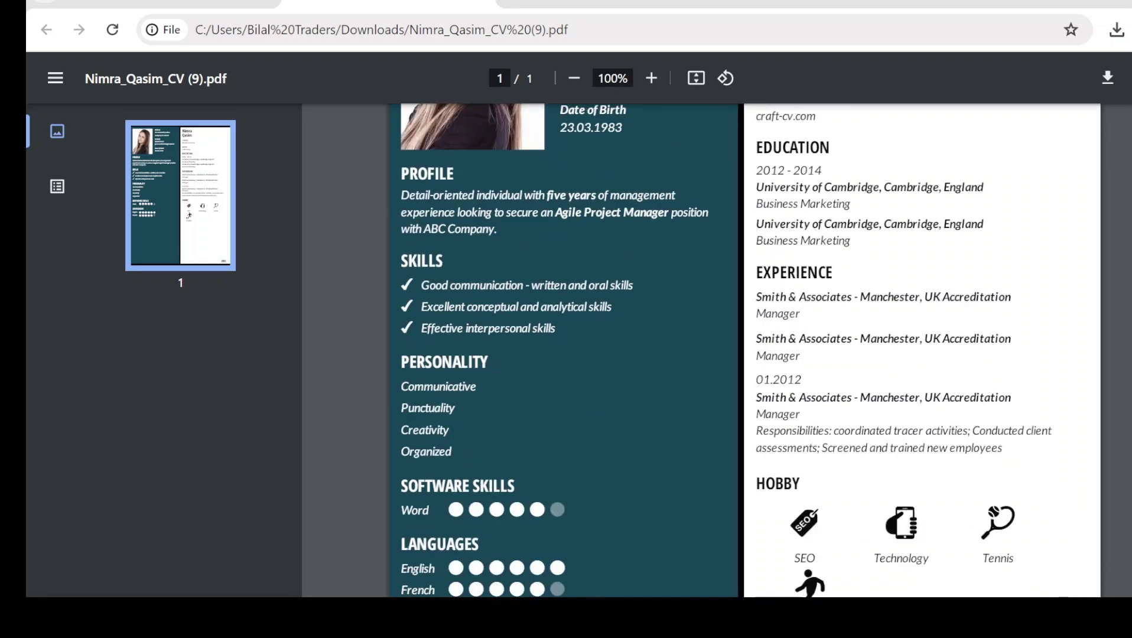
scroll(821, 433, up, 1)
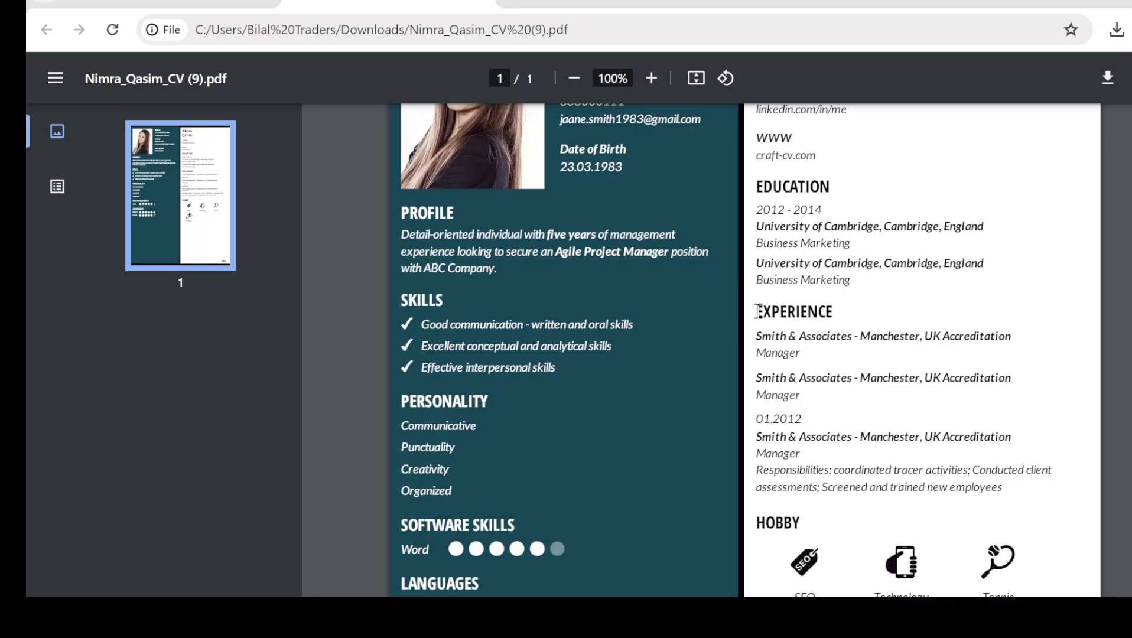
scroll(677, 405, down, 3)
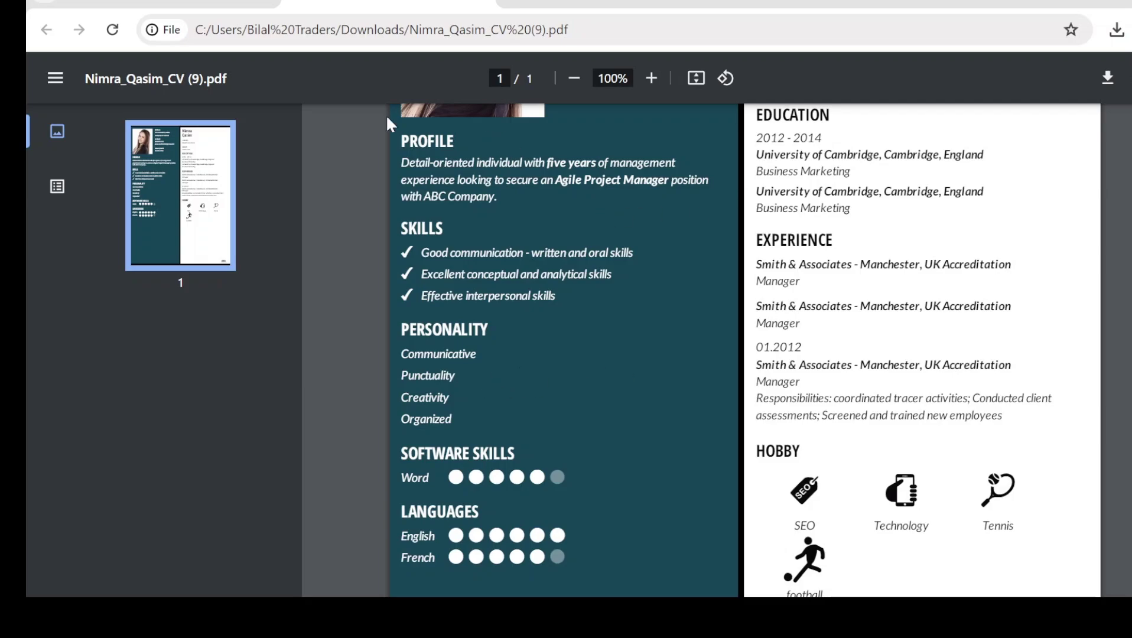
Go back from the Craft CV download page to the Machete CV in the generator and compare it with the downloaded PDF.
click(210, 6)
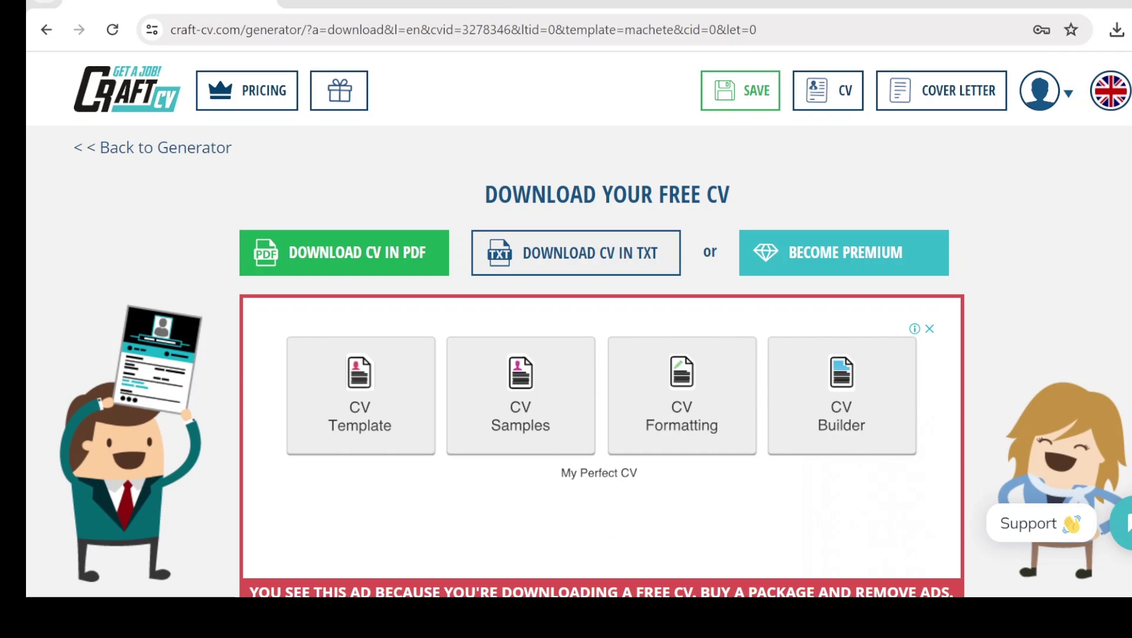
click(50, 32)
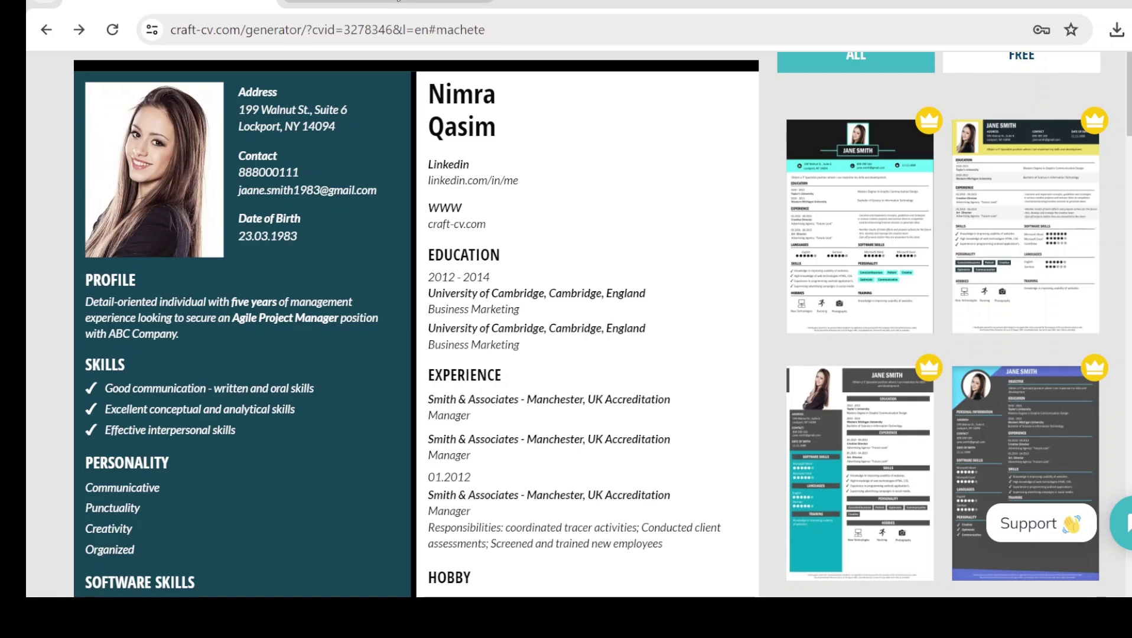
click(397, 2)
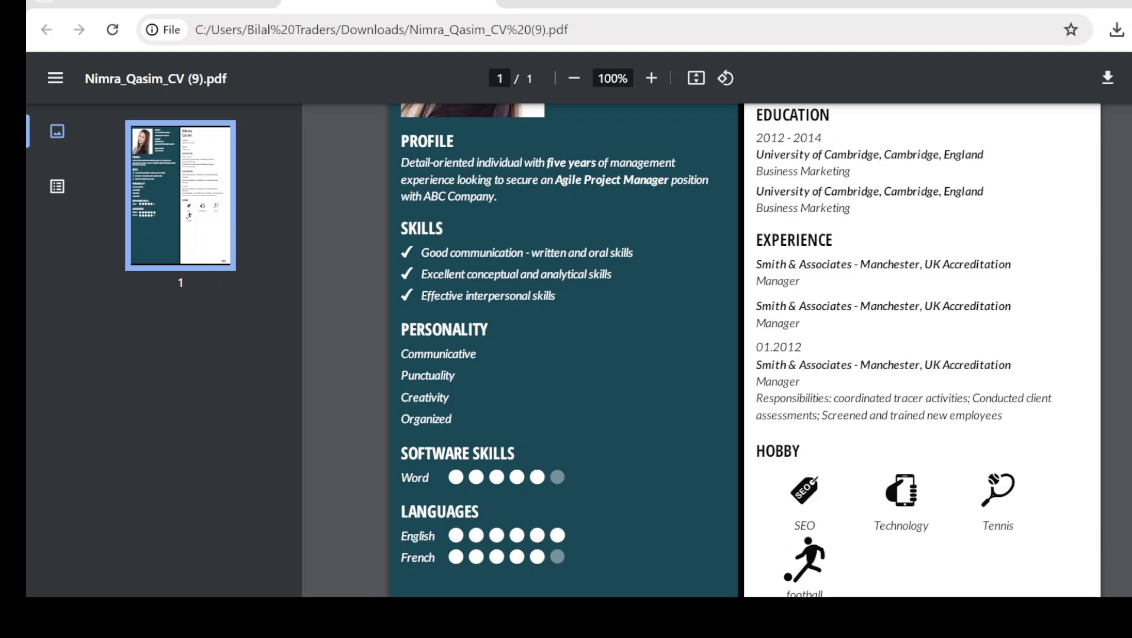
key(ctrl+Tab)
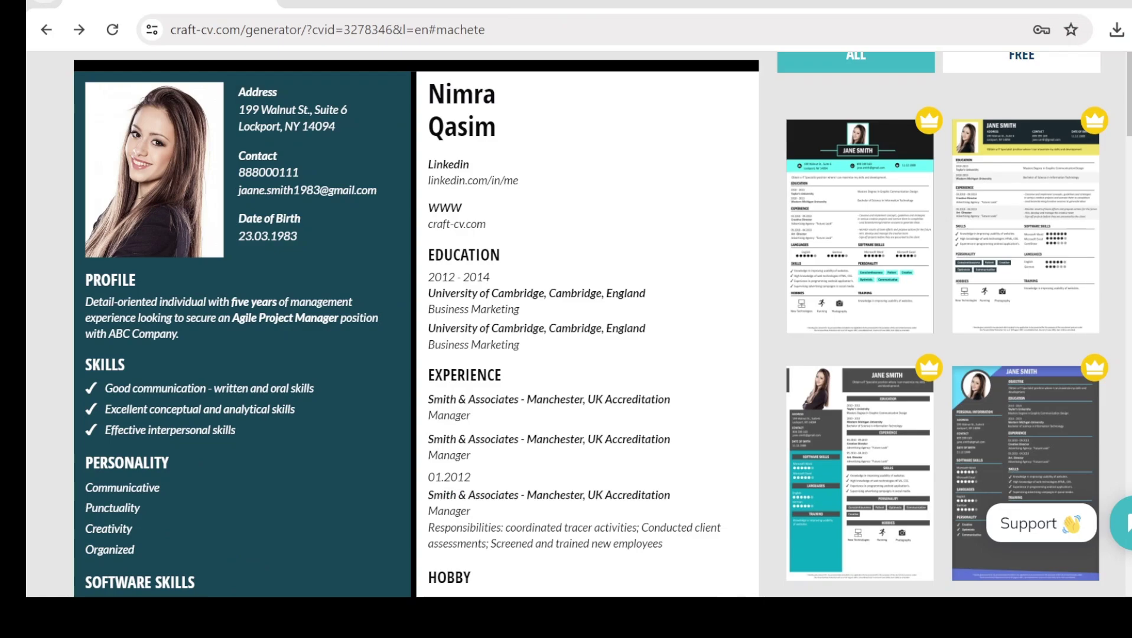